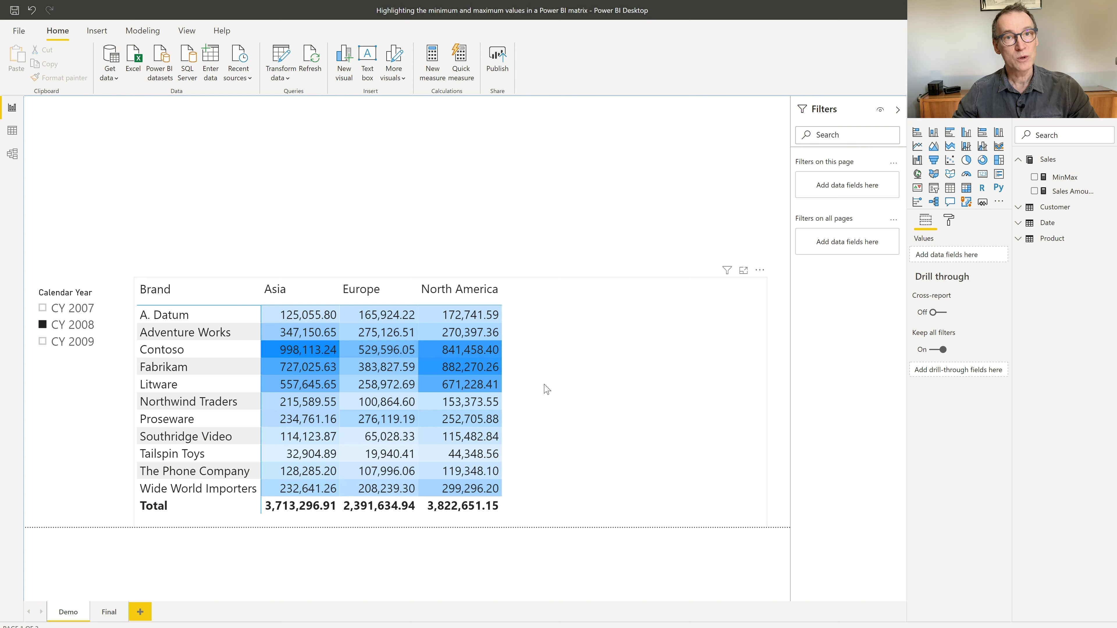
On the Final page, filter the finished matrix to CY 2008, then CY 2009, to compare the highlighting
left_click(108, 621)
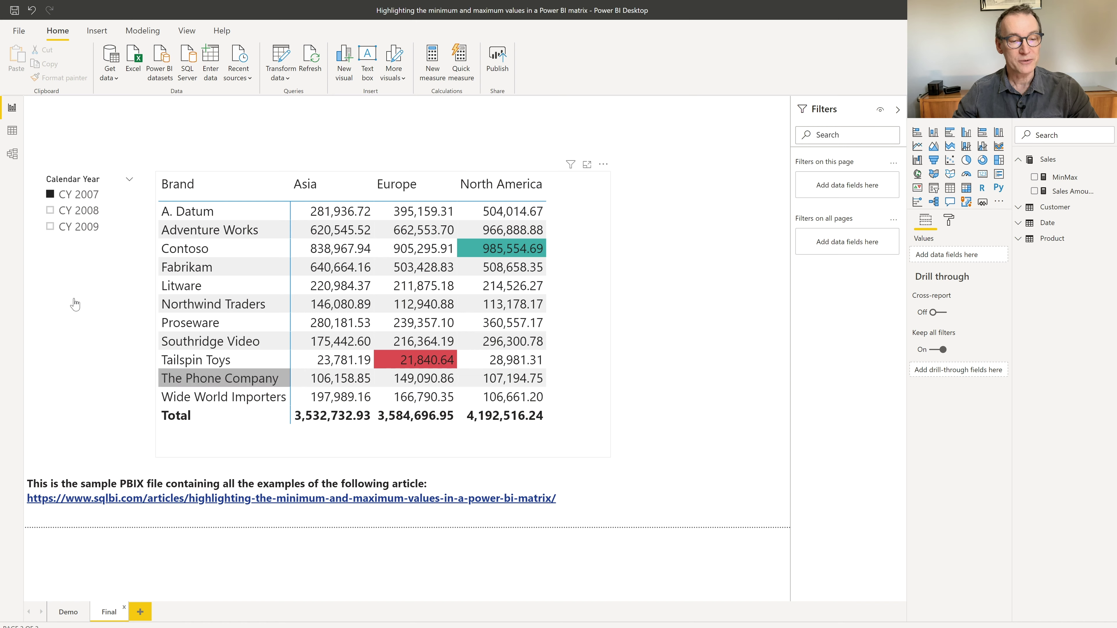
left_click(68, 213)
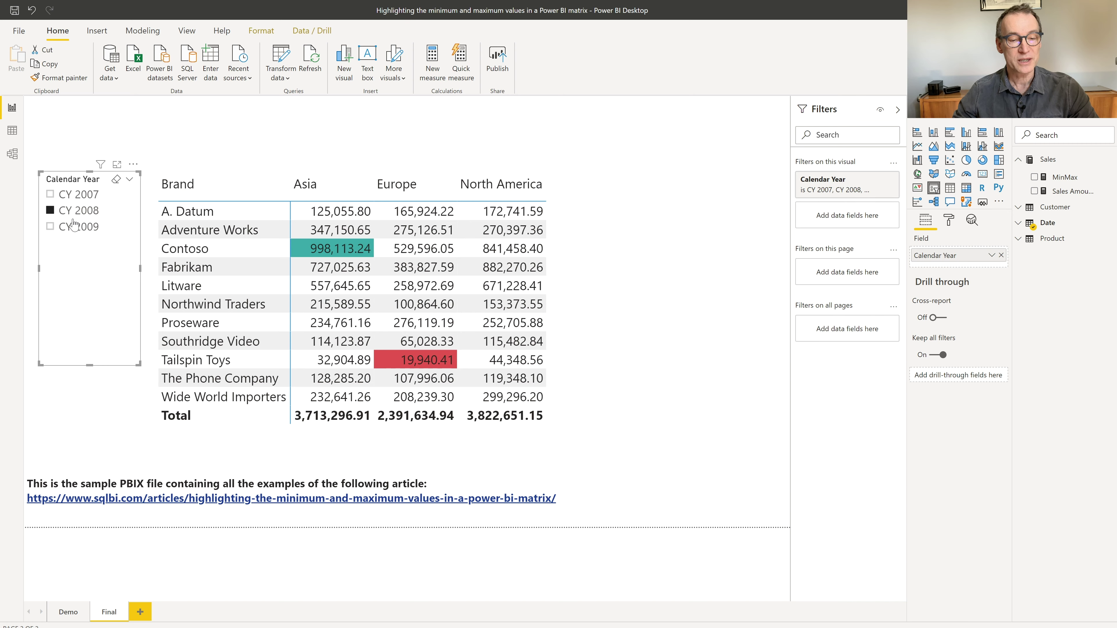
left_click(77, 229)
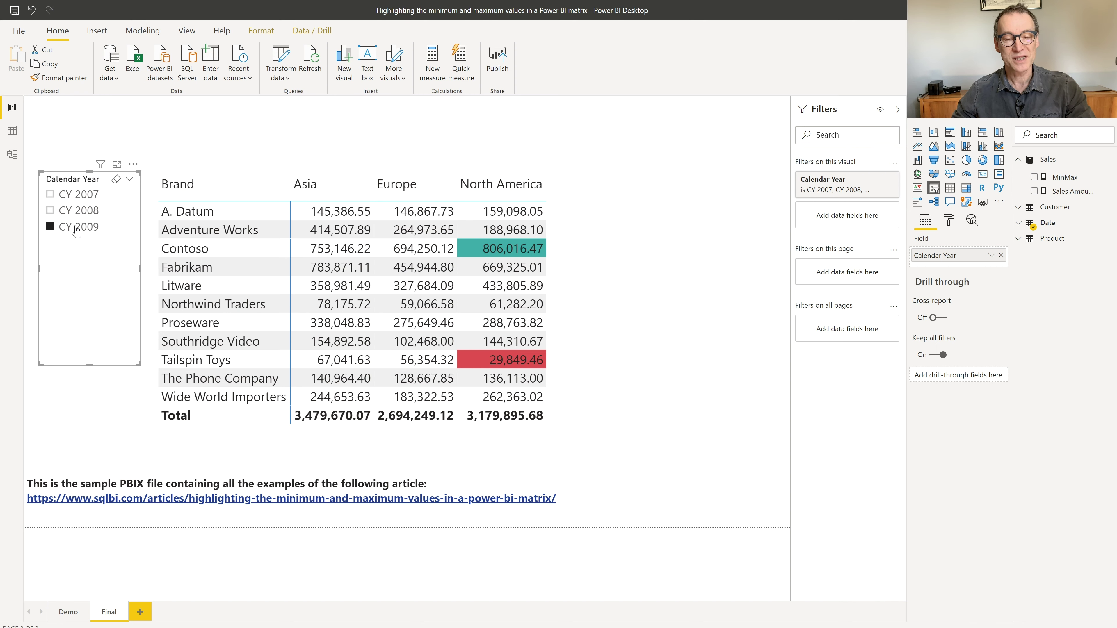
Switch back to the Demo report page with the blue-shaded matrix
left_click(64, 612)
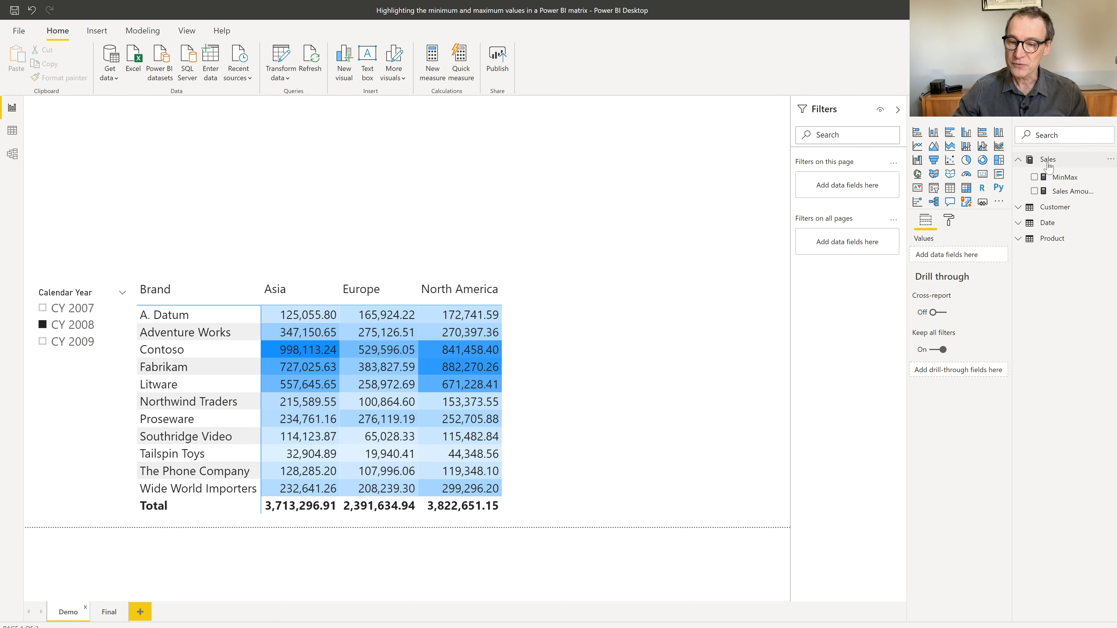
Create a new Sales measure 'Min or Max' starting with VAR ValuesDisplayed =
right_click(1051, 167)
left_click(1061, 181)
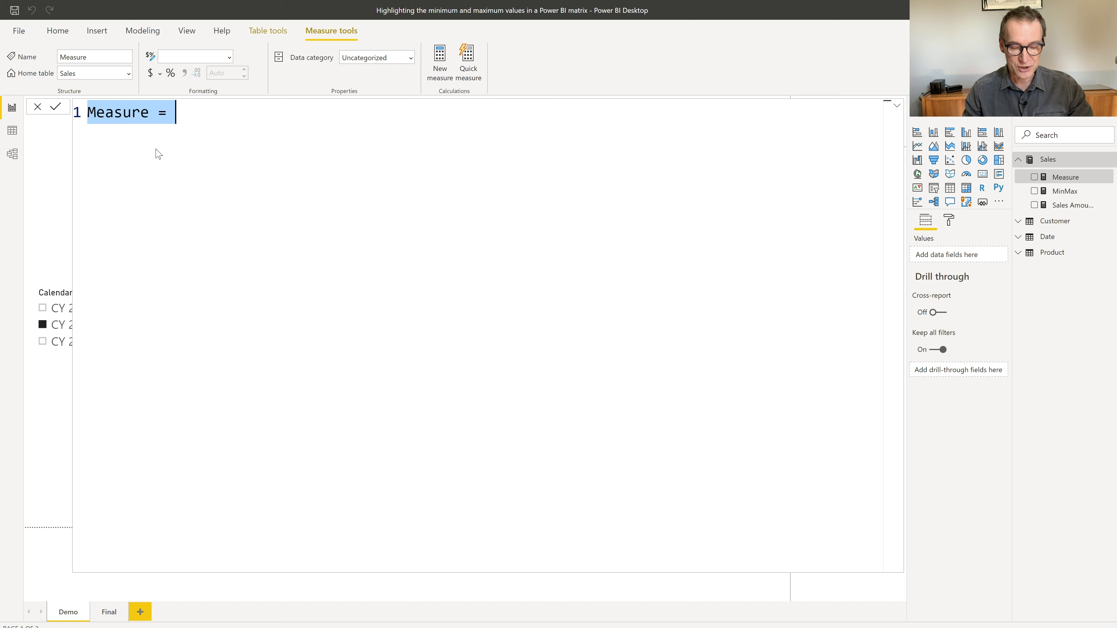
type("Min or Max =")
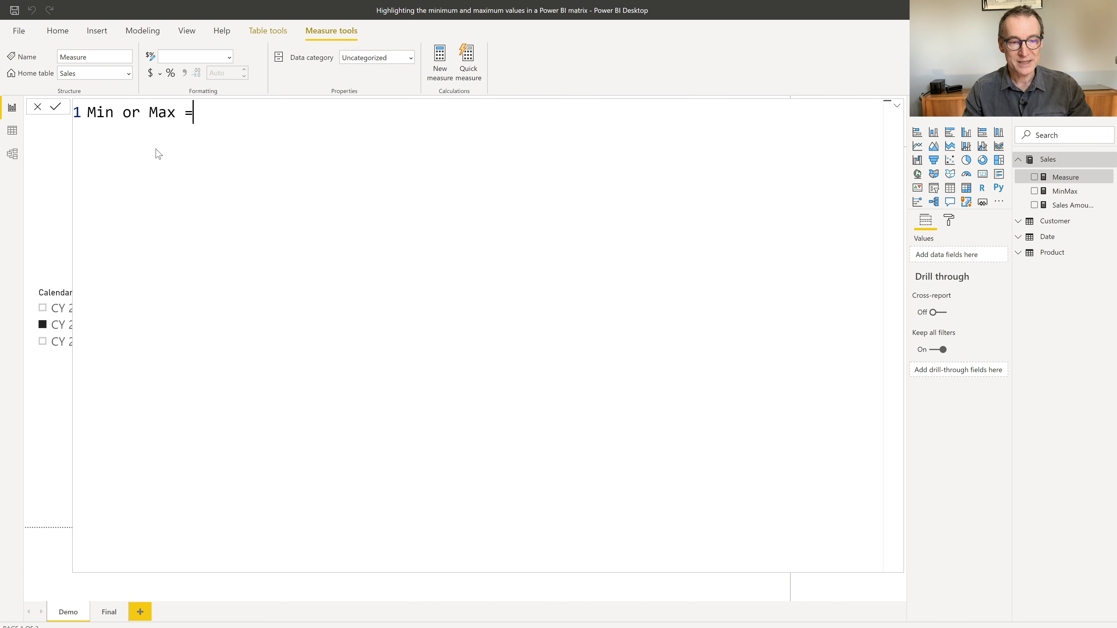
key("shift+Return")
type("VAR Values")
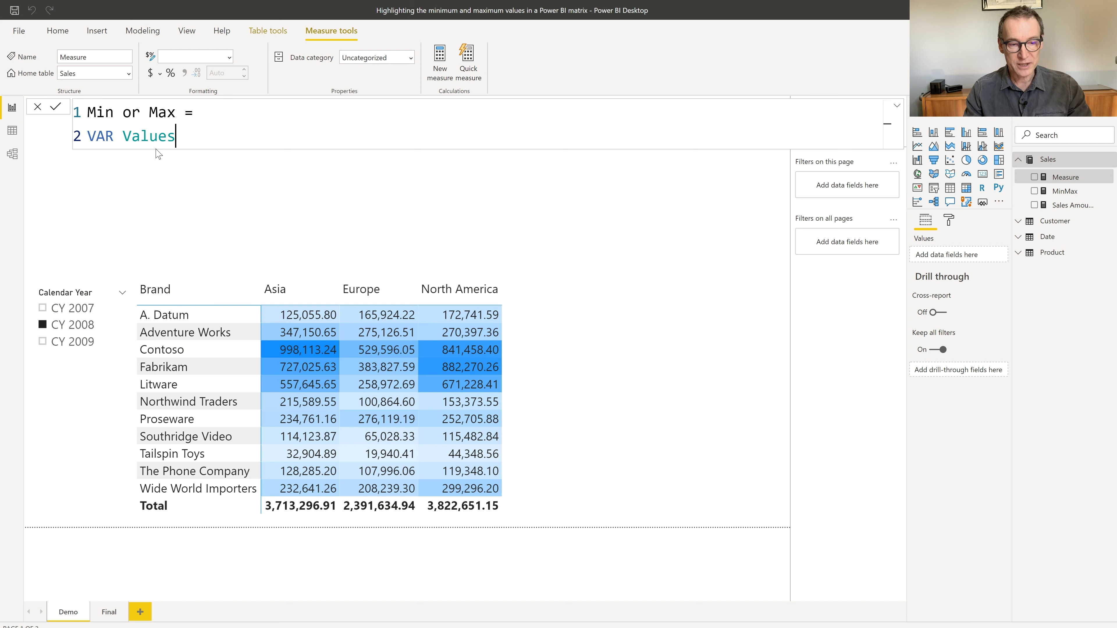
type("Displ")
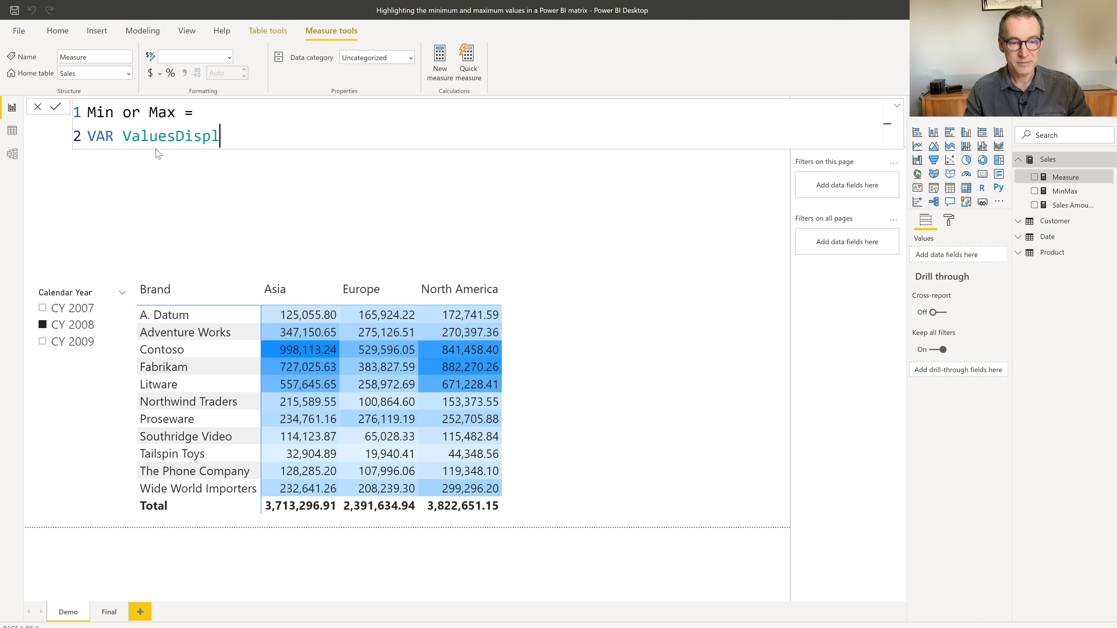
type("ayed =")
key("shift+Return")
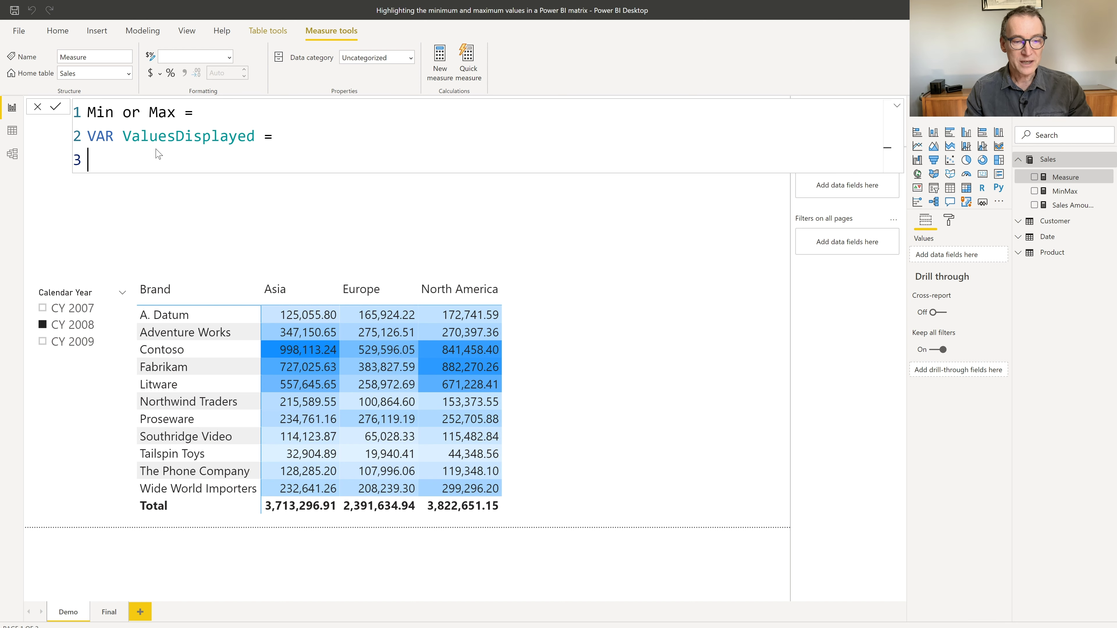
Write CALCULATETABLE( SUMMARIZE( Sales, 'Product'[Brand], Store[Continent] ), as the variable's expression
type("CALCULATETABLE(")
key("Escape")
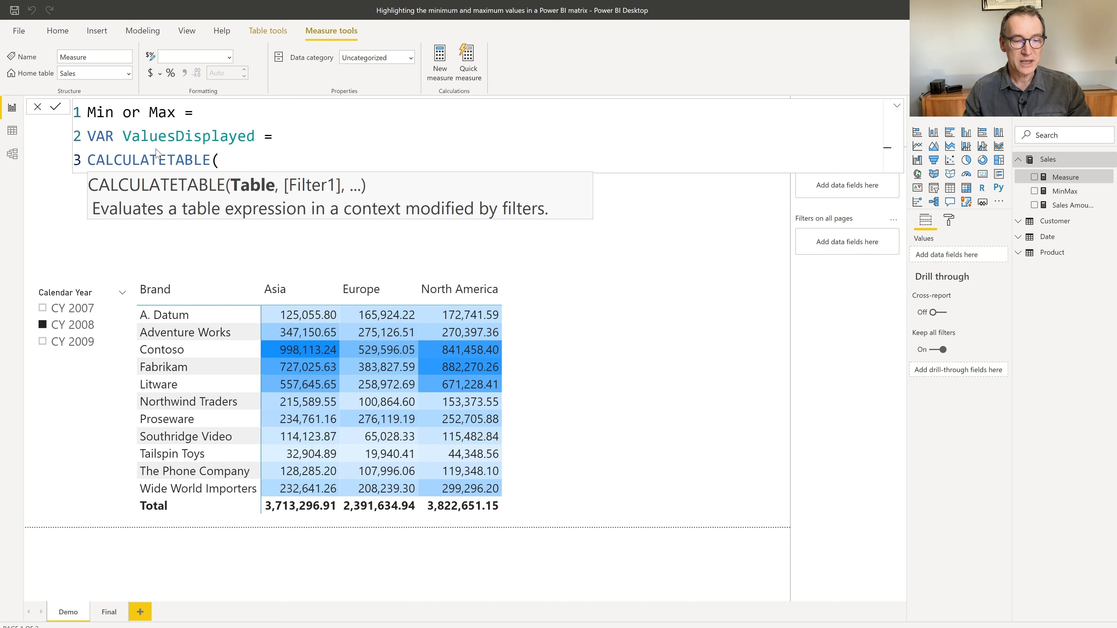
key("shift+Return")
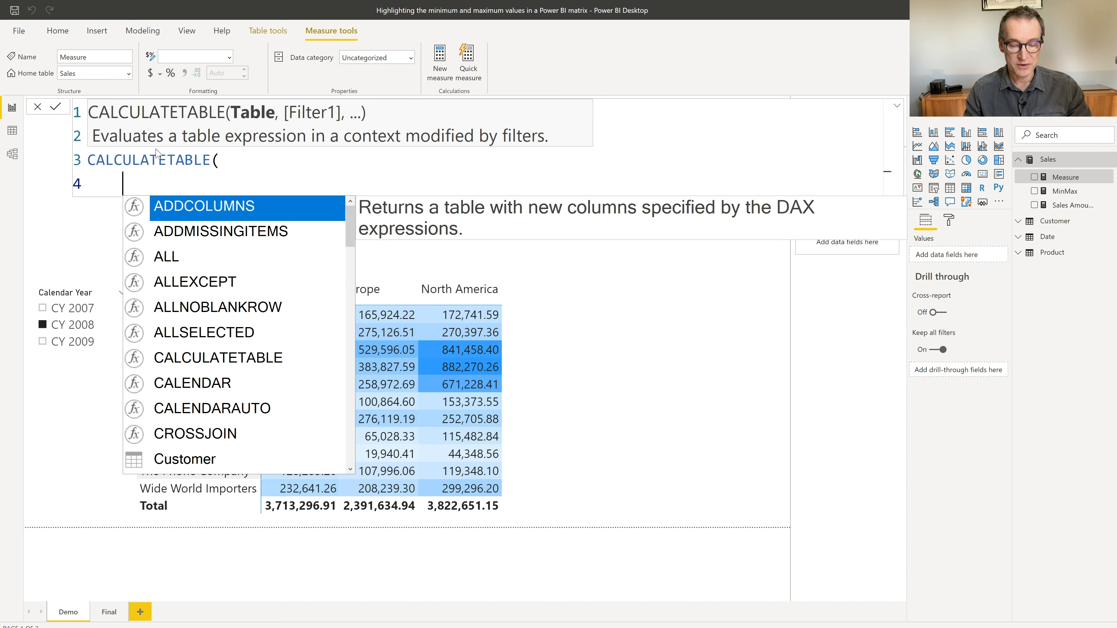
type("SUMMARIZE ")
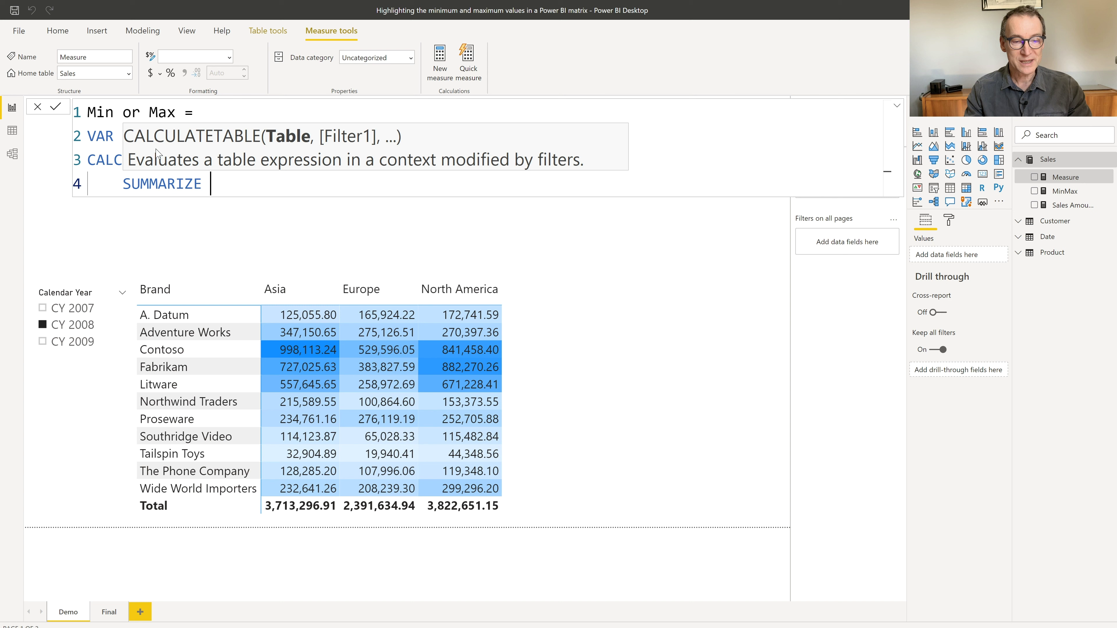
type("( Sales, ")
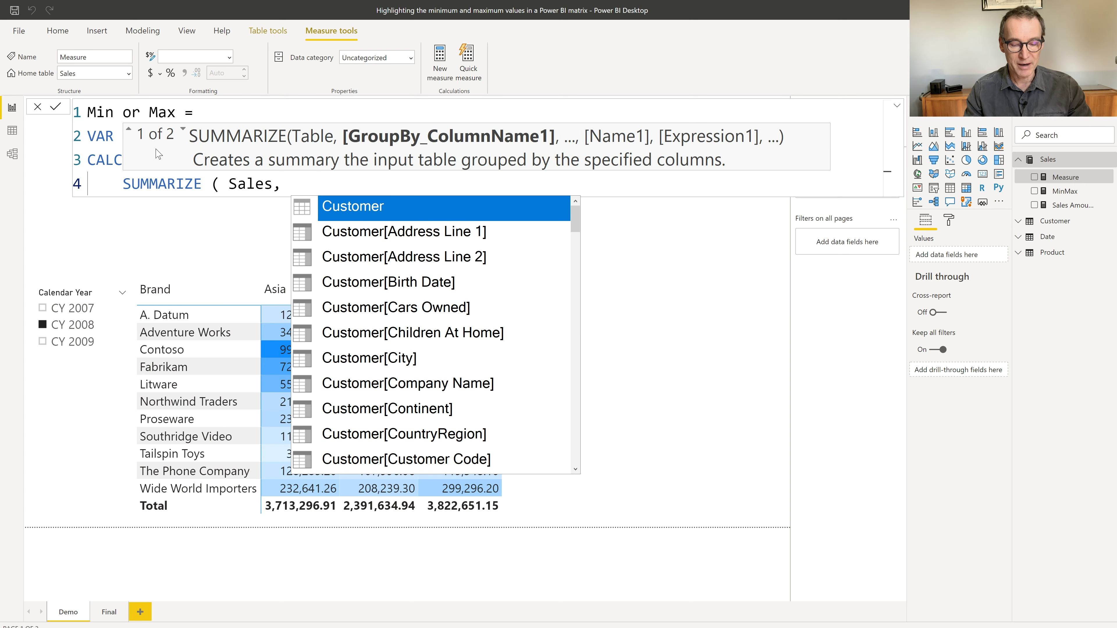
type("'Pro")
key("Down")
key("Tab")
type(", ")
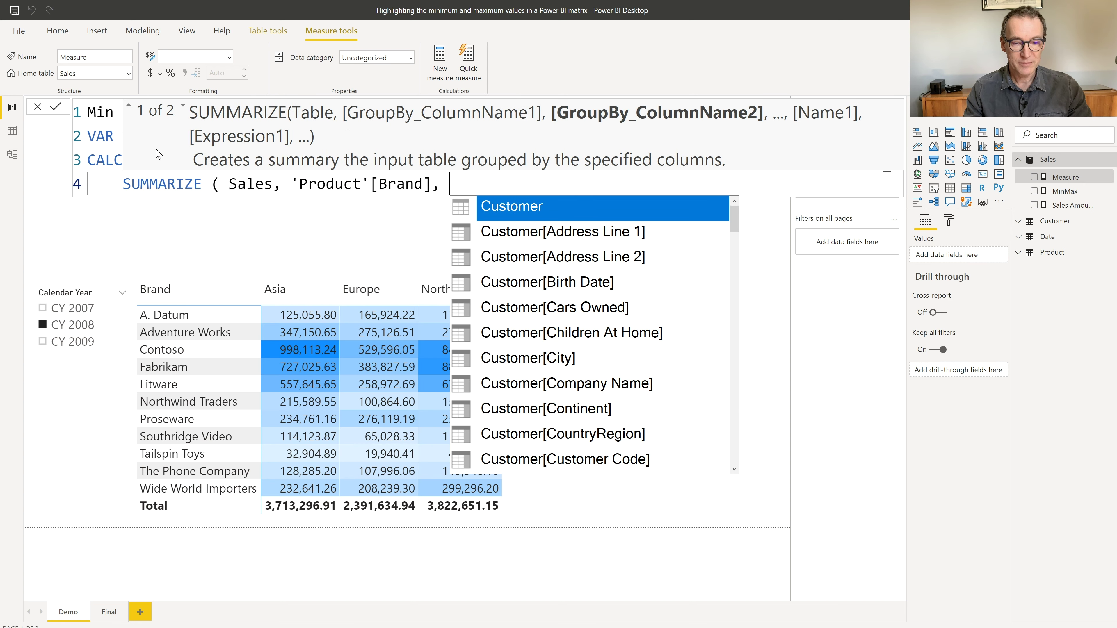
type("con")
key("Down")
key("Tab")
type(")")
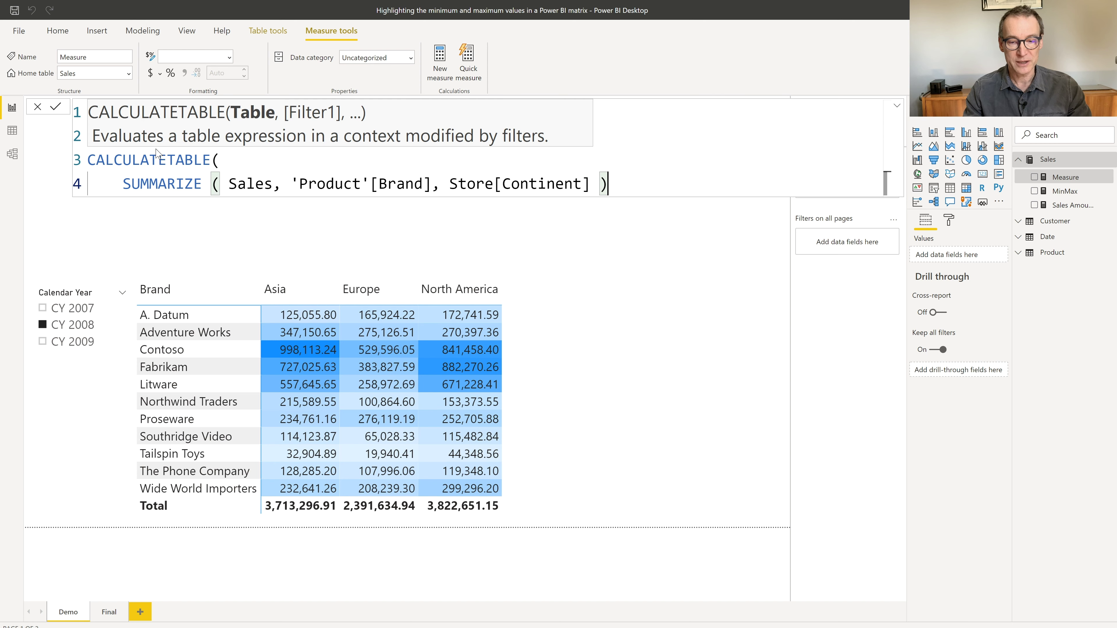
type(",")
Insert a new line below CALCULATETABLE to wrap the SUMMARIZE call
key("shift+Return")
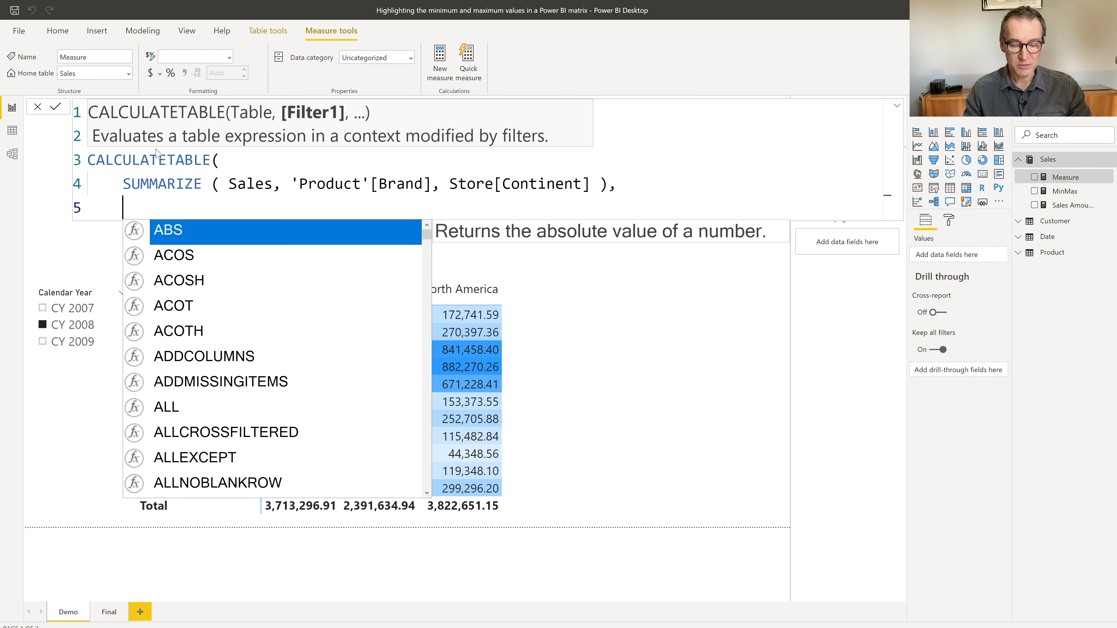
key("Escape")
key("Up")
key("Up")
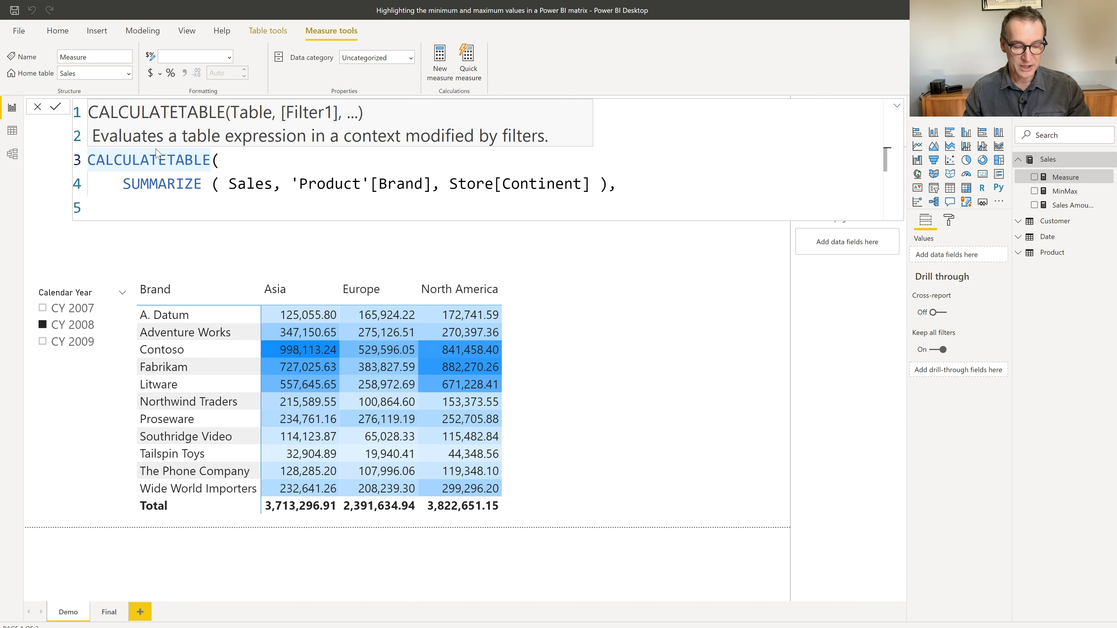
key("End")
key("shift+Return")
type("ADDC")
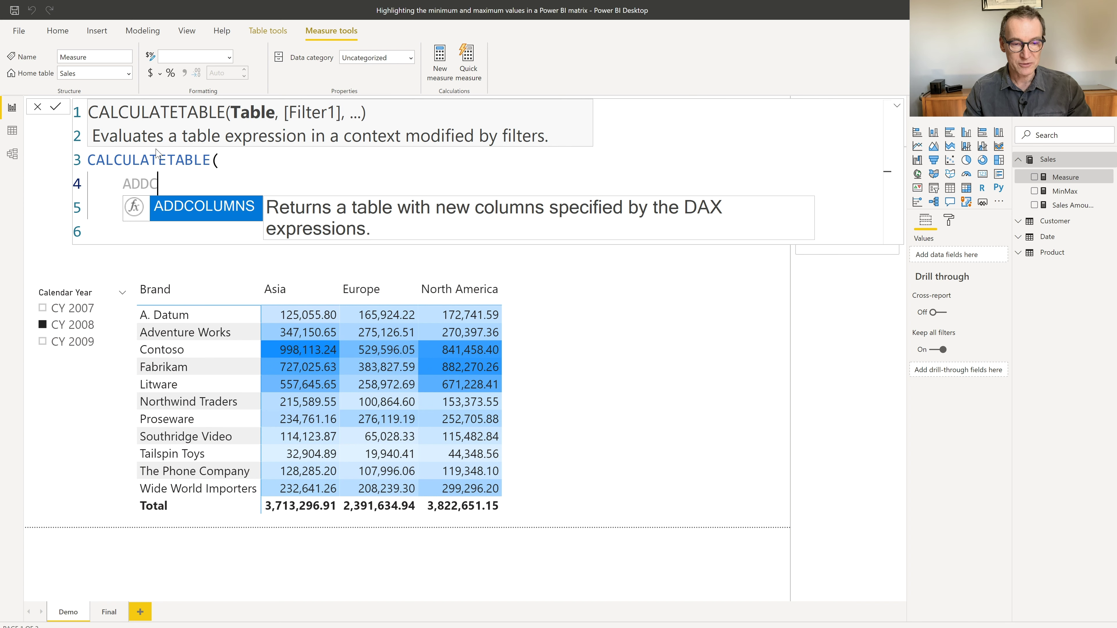
key("Tab")
type("(")
key("Down")
key("Home")
key("Tab")
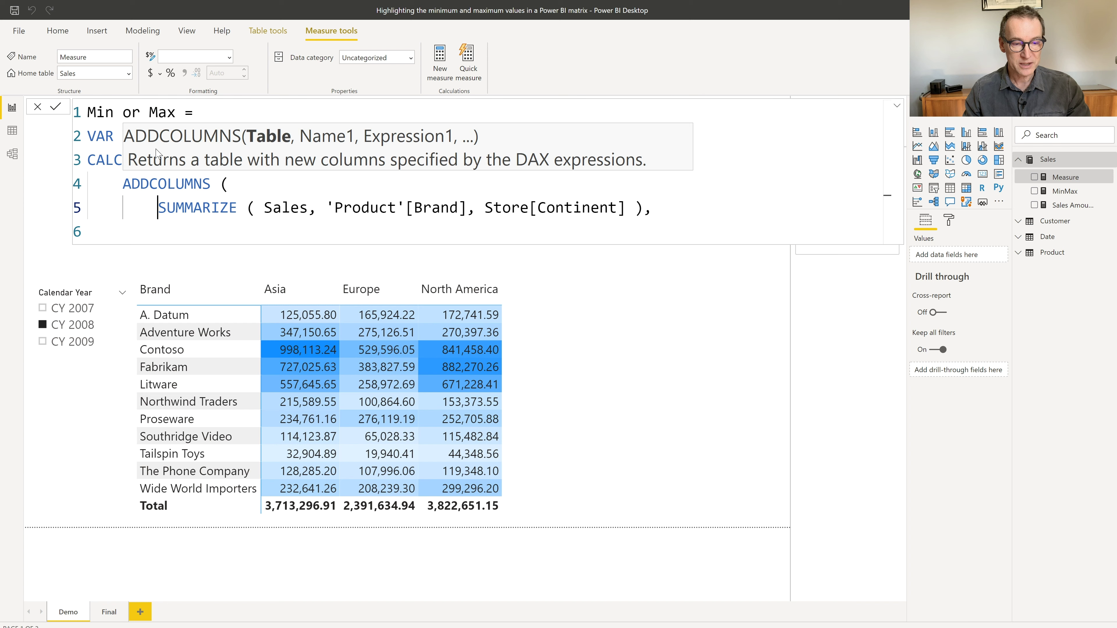
key("End")
key("shift+Return")
type("\"")
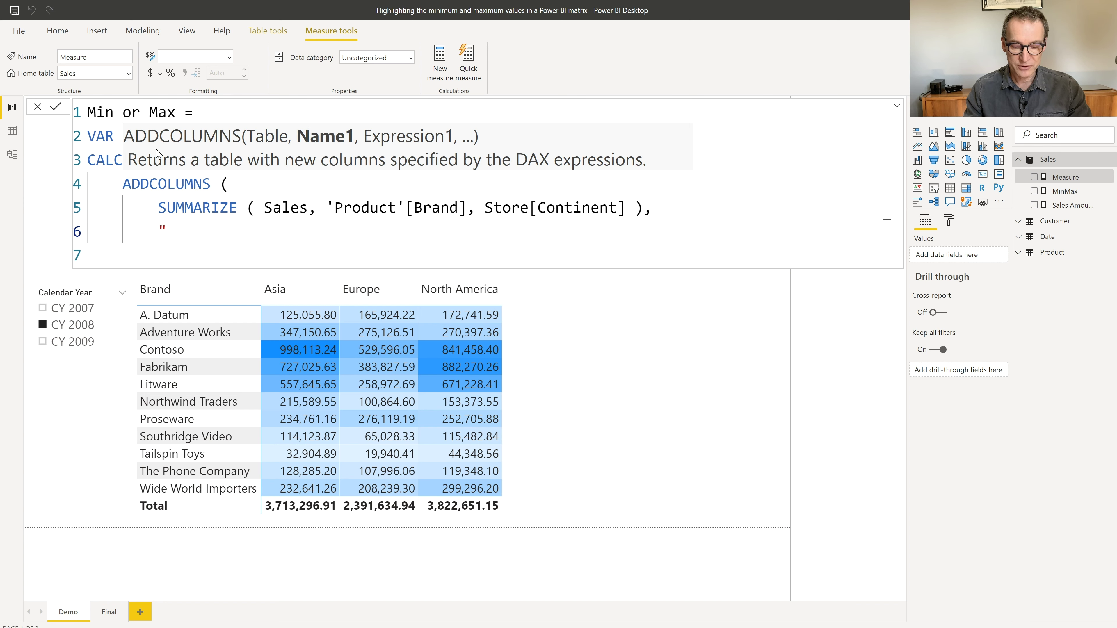
type("@")
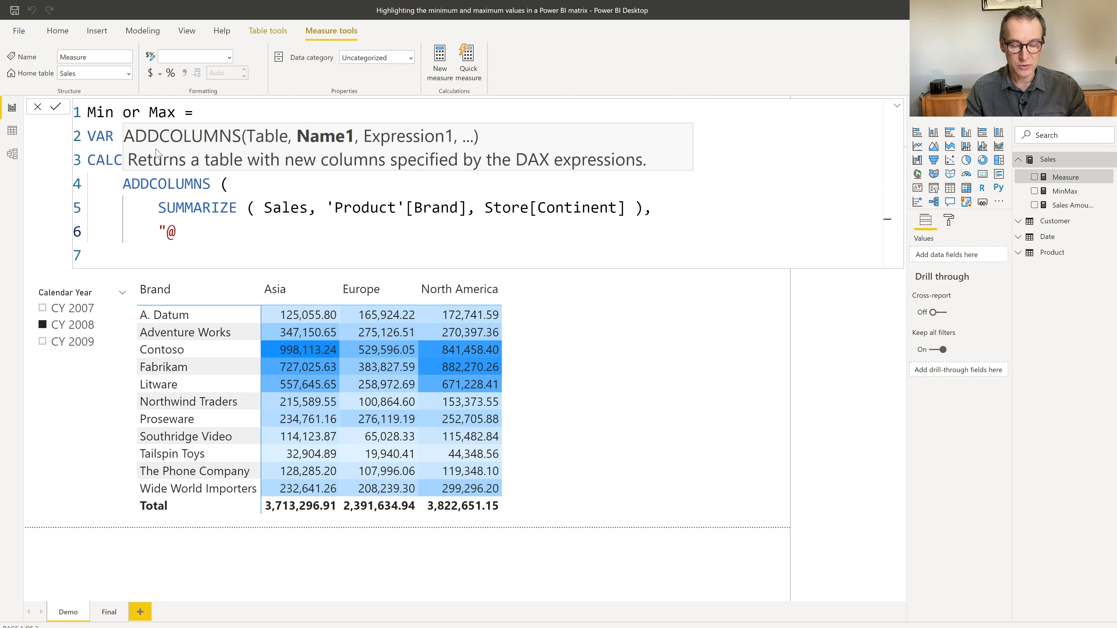
type("Amt\", [S")
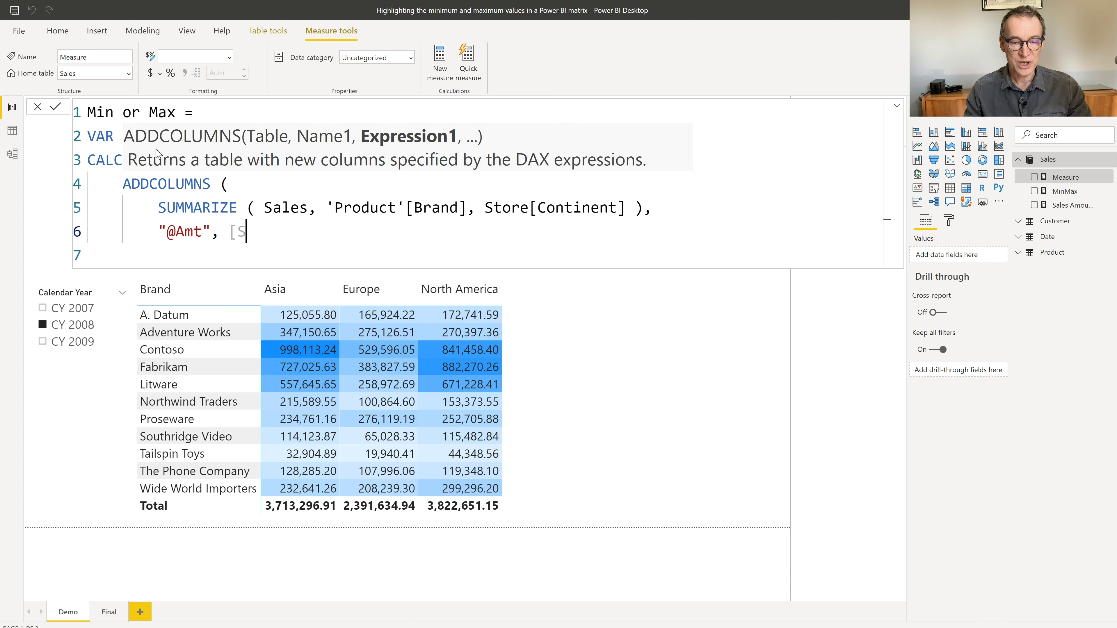
key("Tab")
key("shift+Return")
key("shift+Tab")
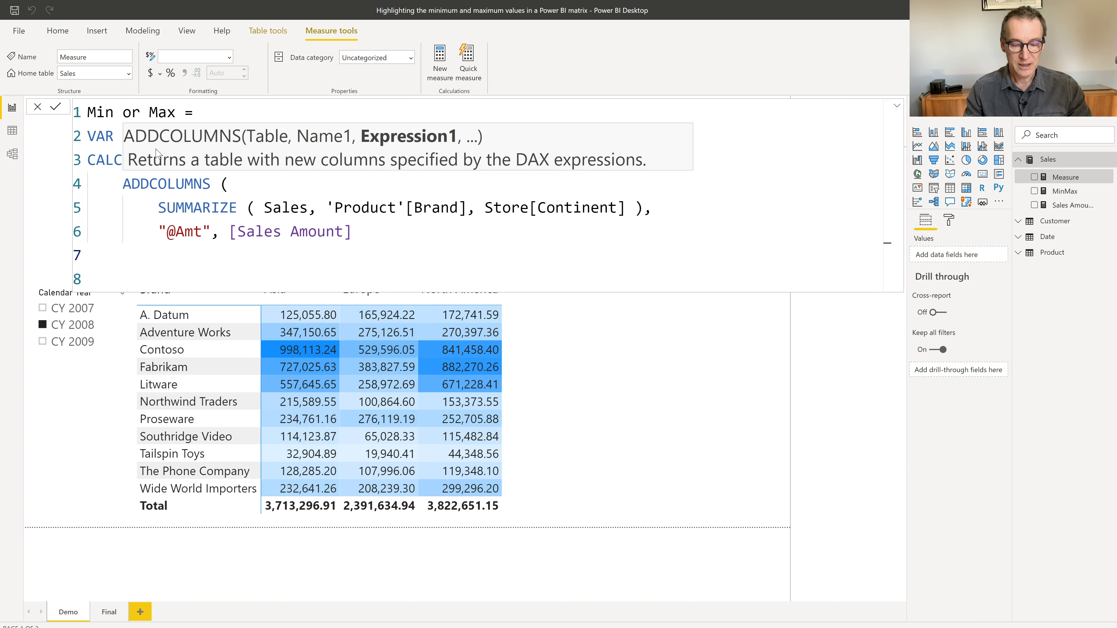
type("),")
Add ALLSELECTED() as the filter argument and close CALCULATETABLE
key("shift+Return")
type("ALL")
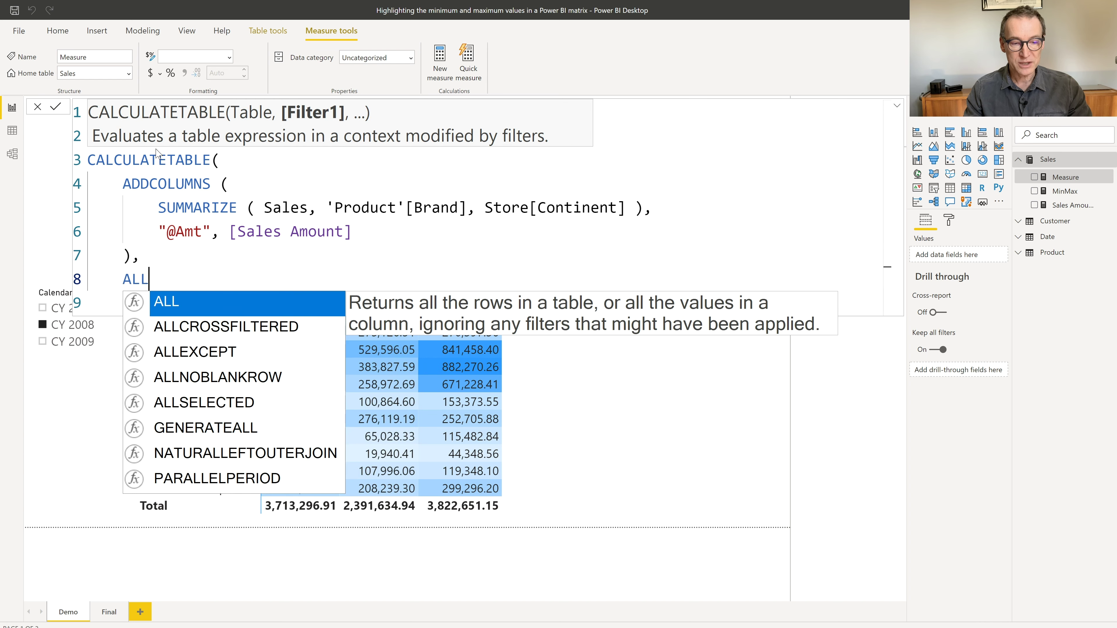
type("S")
key("Tab")
type(")")
key("shift+Return")
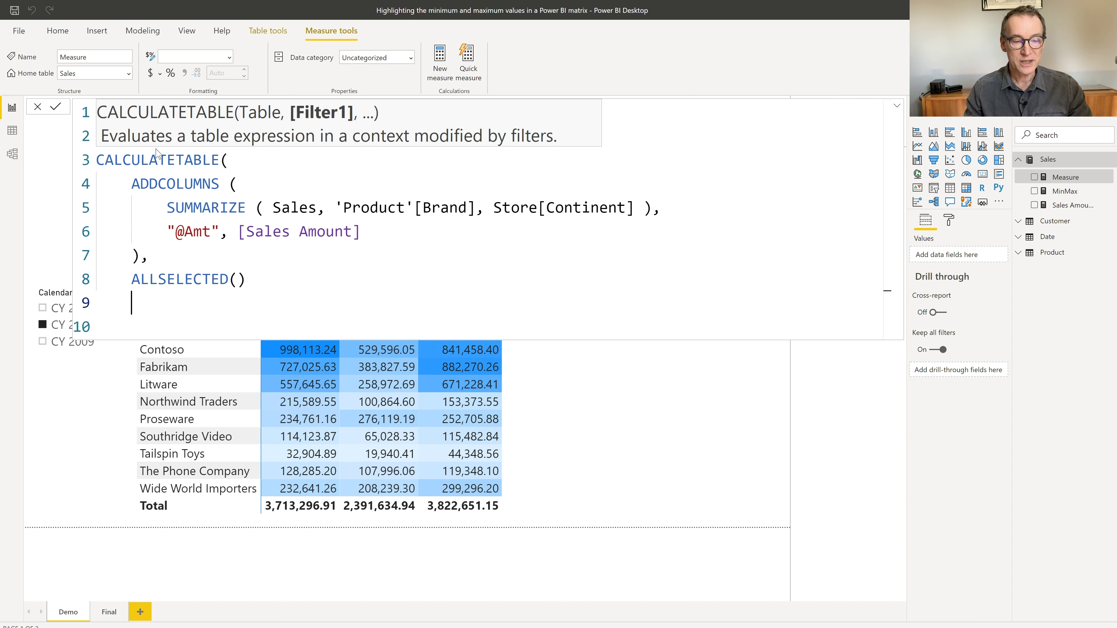
type(")")
Indent the table expression on lines 3–9 one level and open an empty line 10
key("shift+Up")
key("shift+Up")
key("shift+Up")
key("shift+Up")
key("shift+Up")
key("shift+Up")
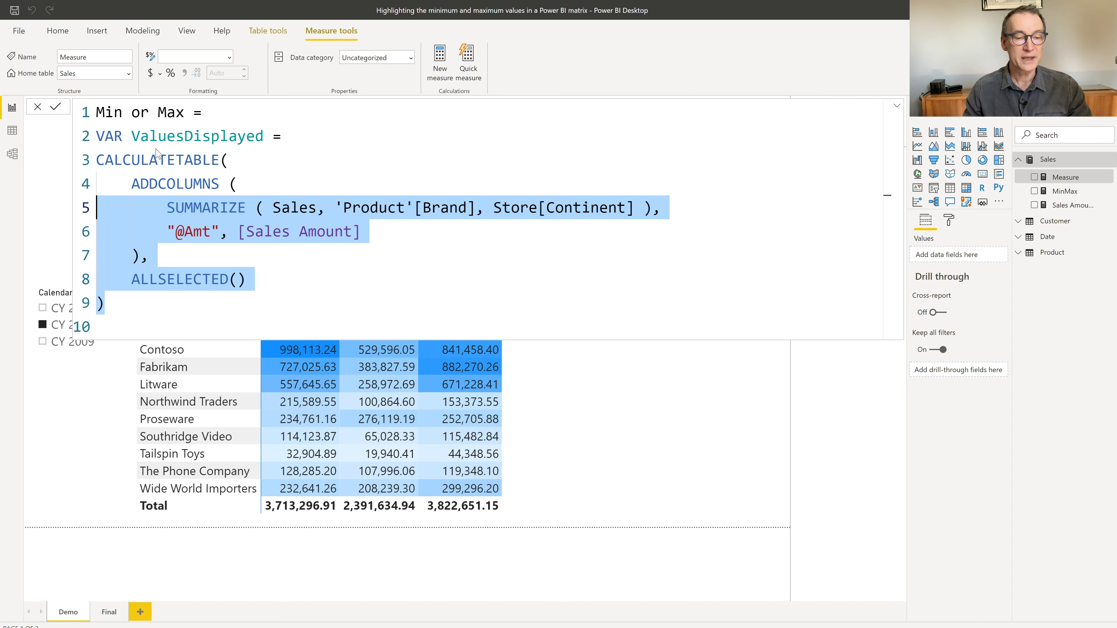
key("shift+Home")
key("Tab")
key("Right")
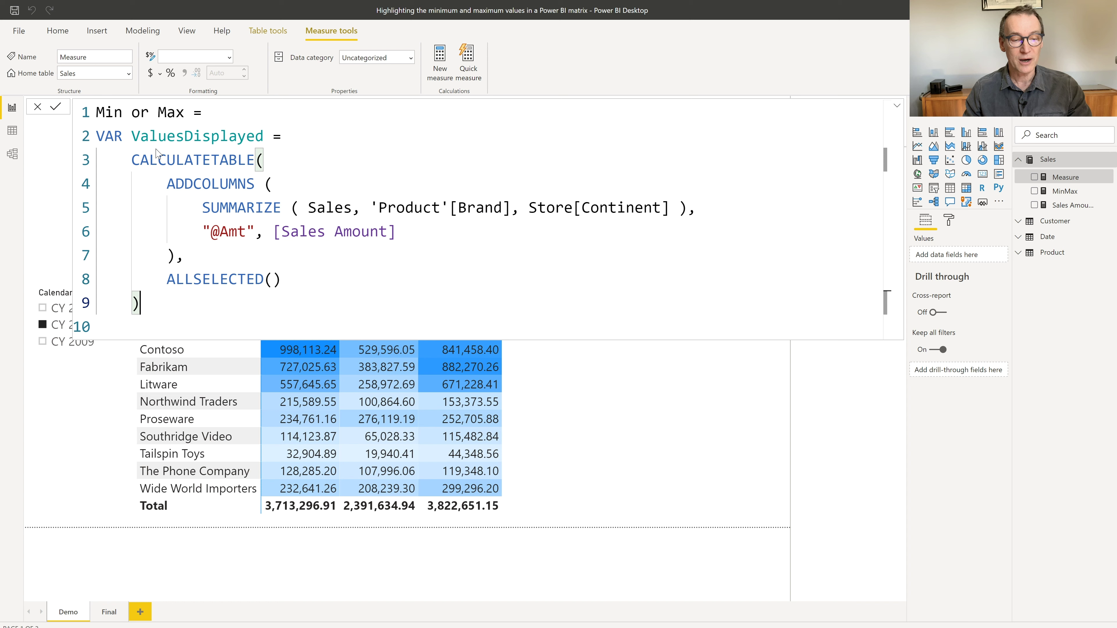
key("shift+Return")
type("VA")
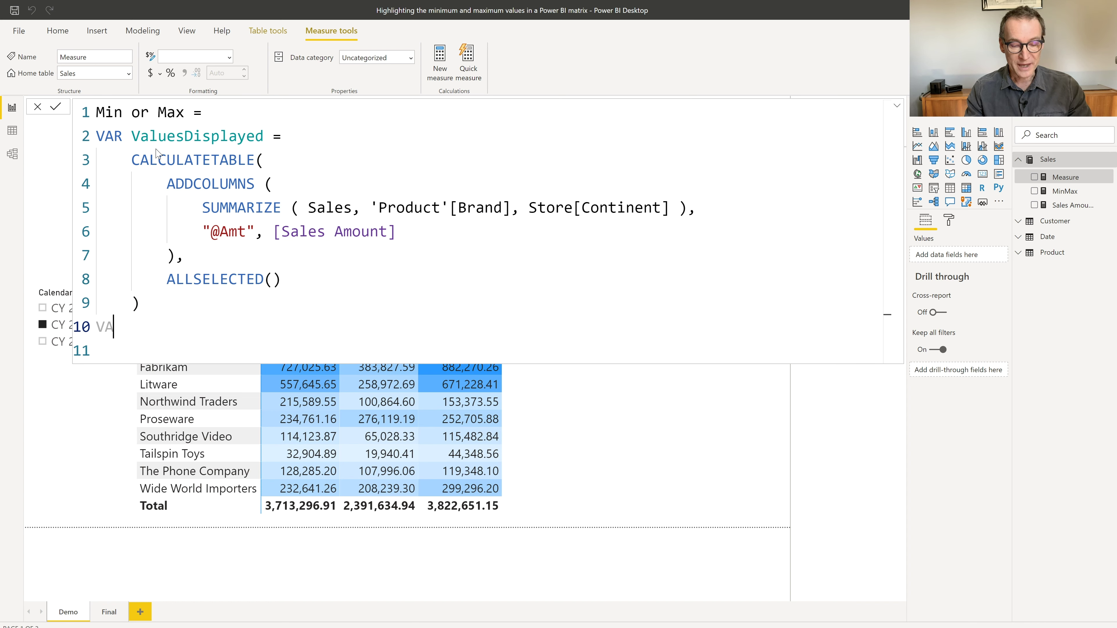
type("R MinV")
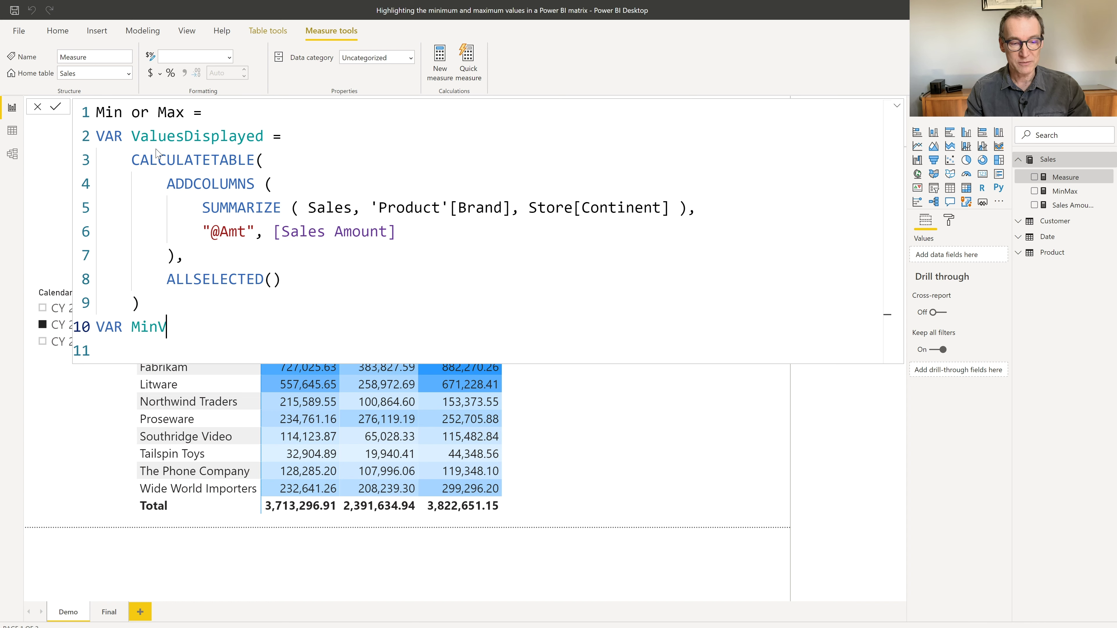
type("al = MINX ( Va")
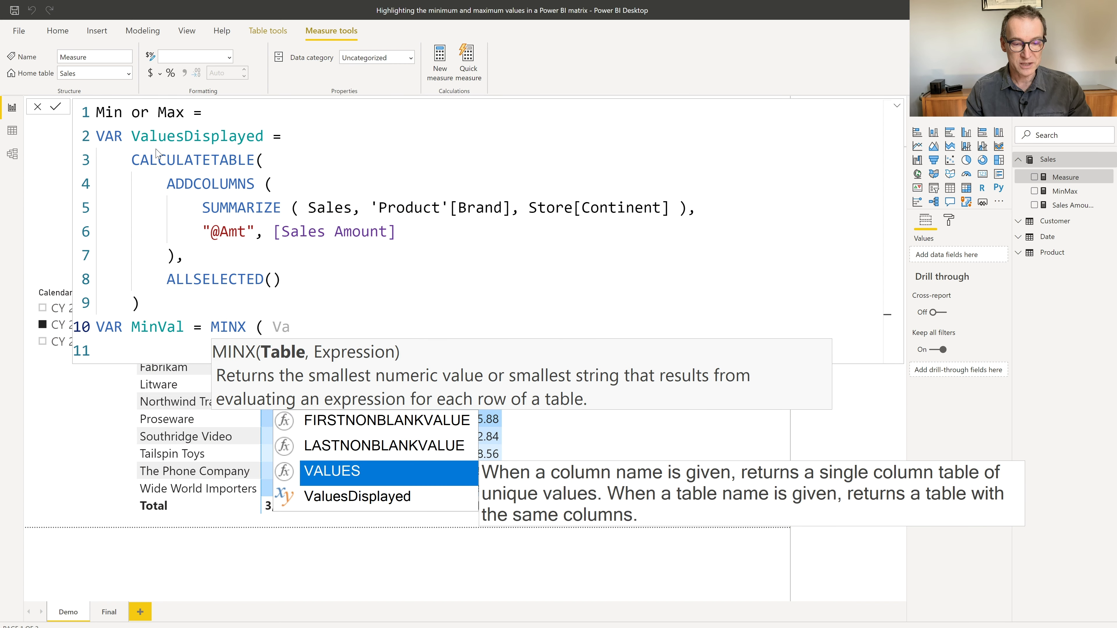
type("luesDisplayed, [@Amt] )")
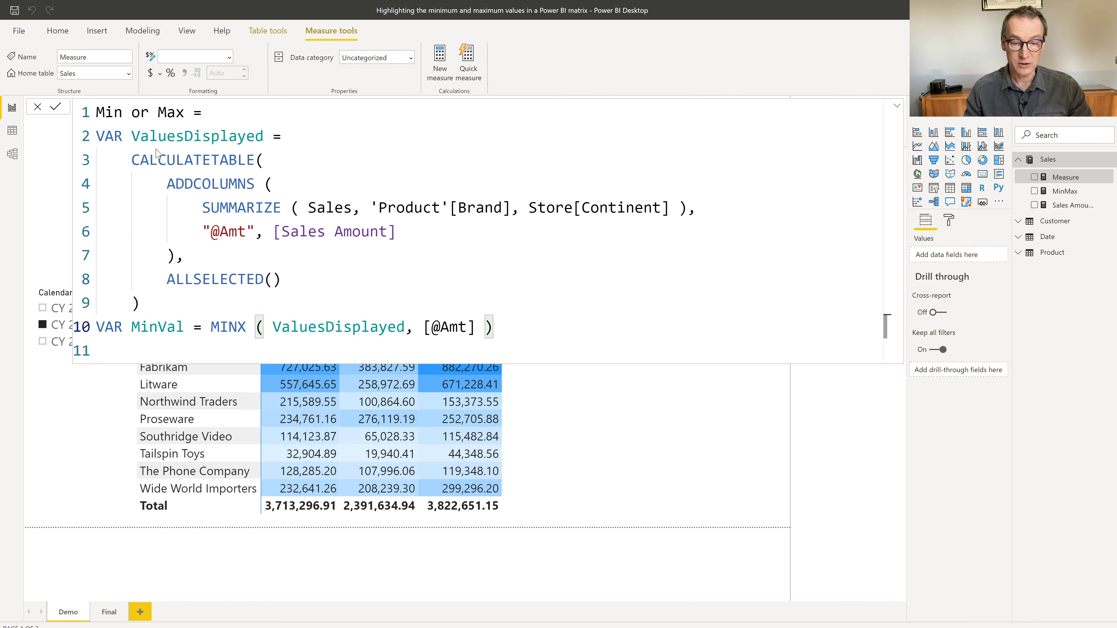
key("Return")
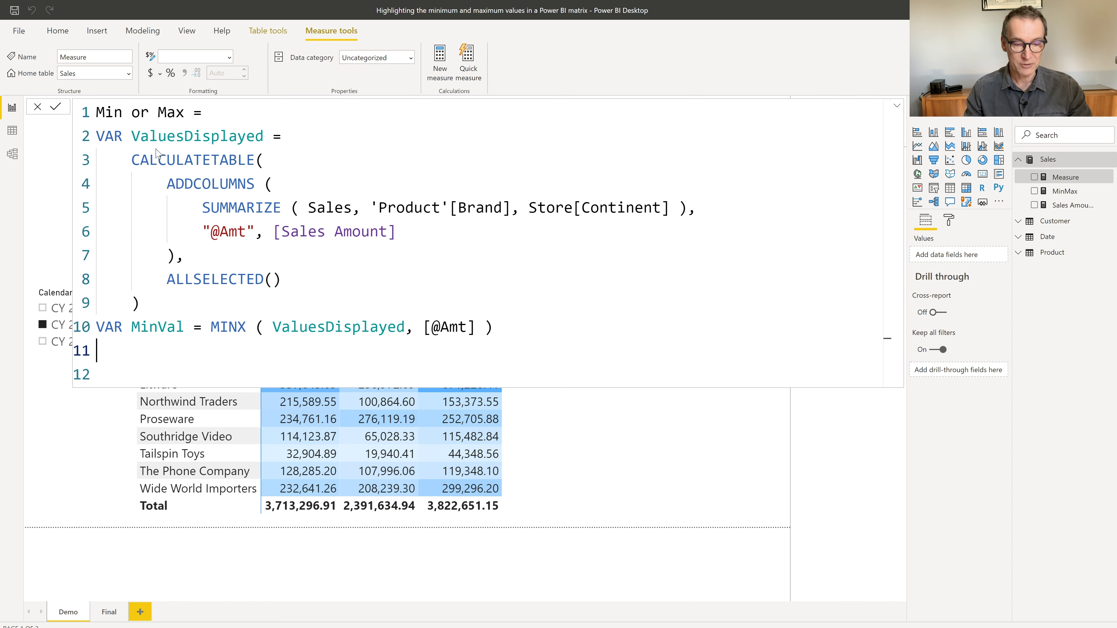
type("VAR MaxV")
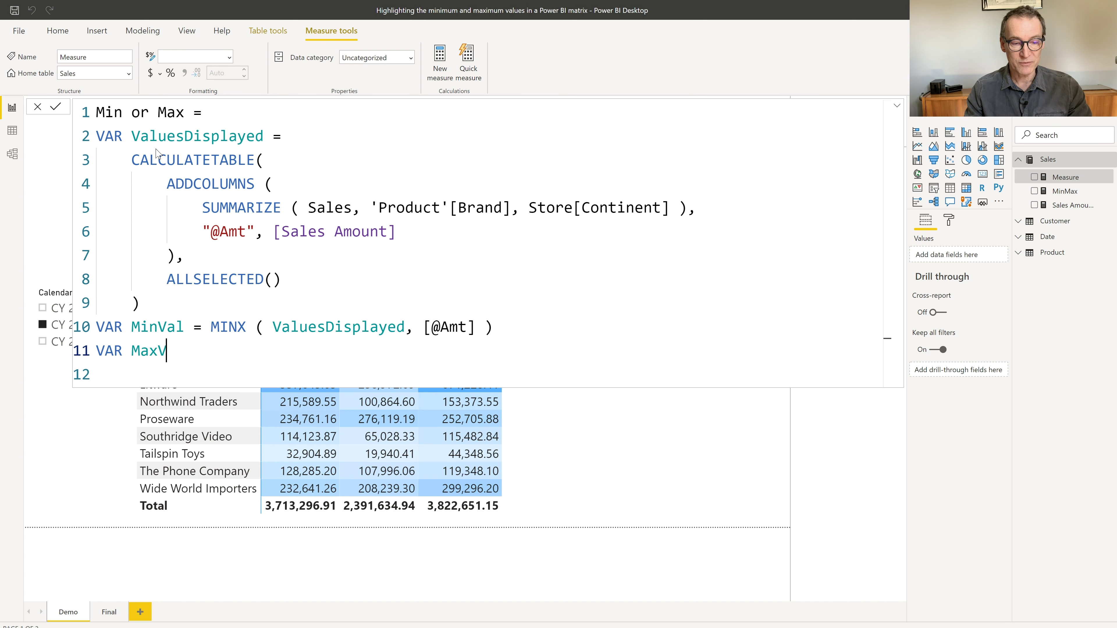
type("al = MAXX ( Val")
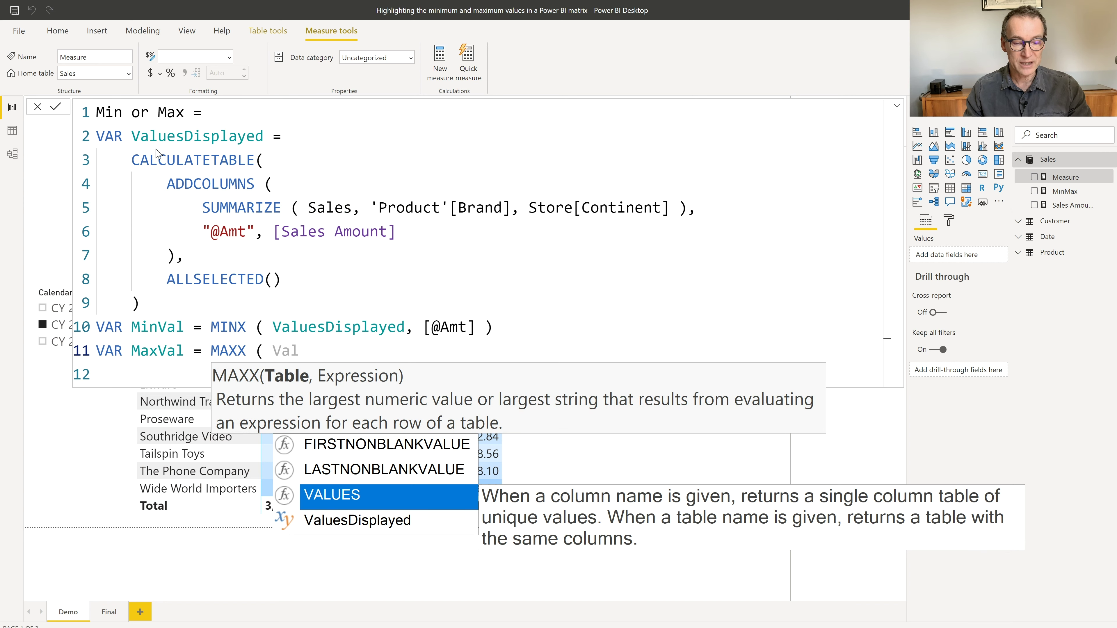
key("Down")
key("Tab")
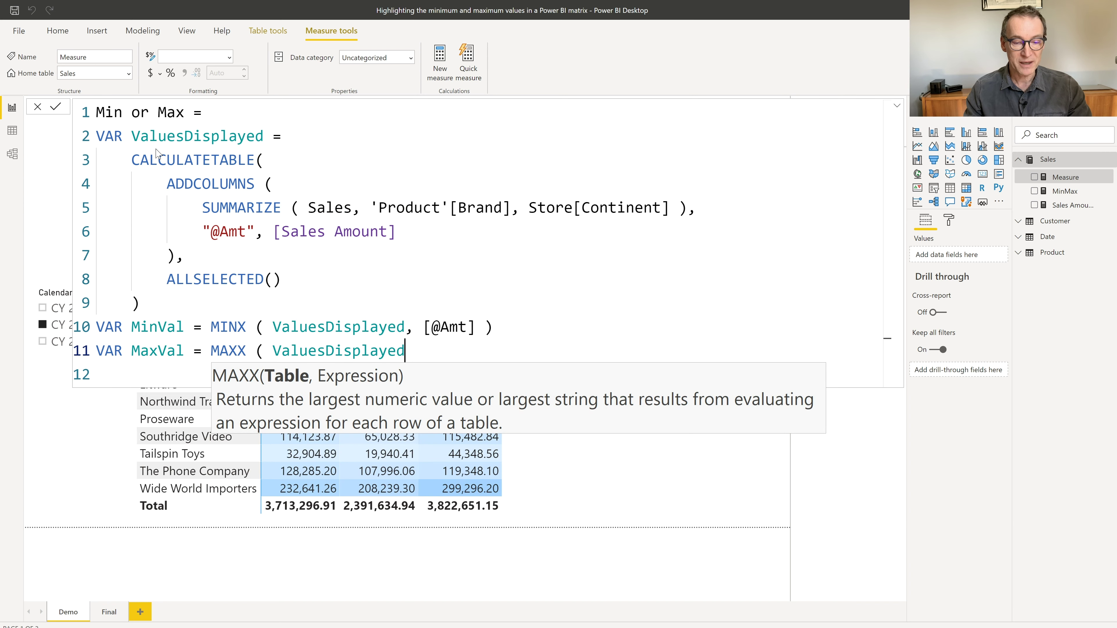
type(", [AM")
key("Tab")
type(")")
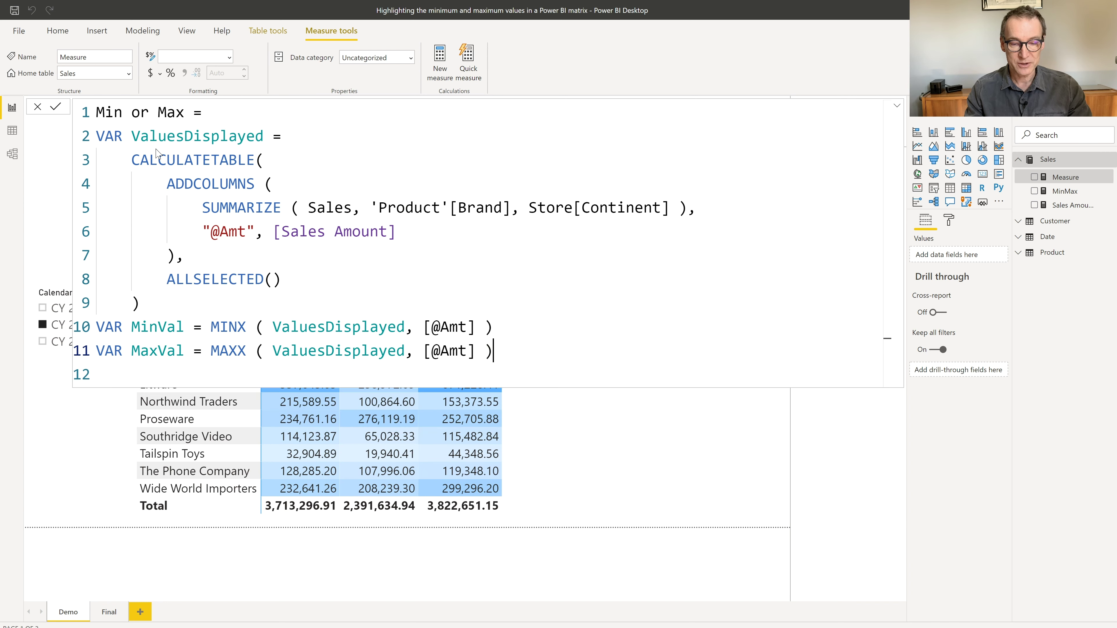
key("Return")
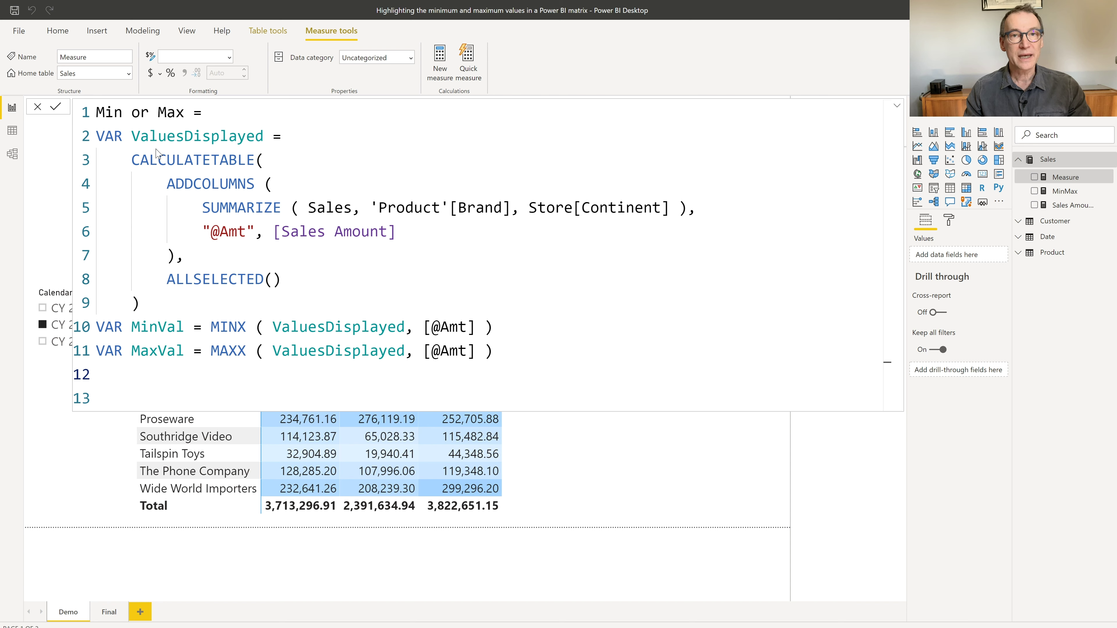
type("VAR Curre")
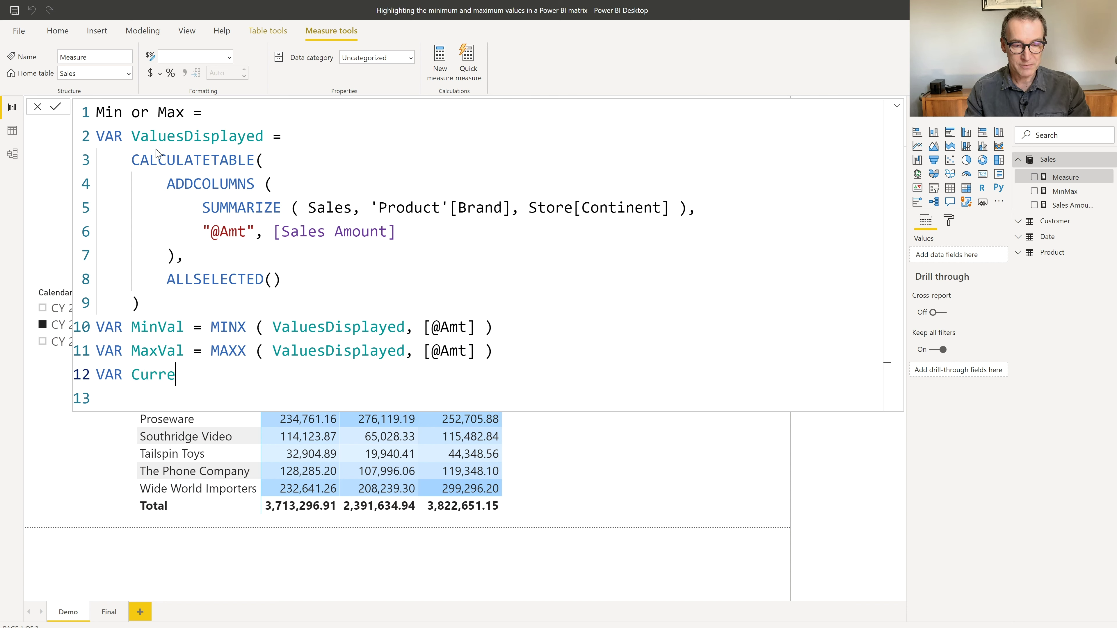
type("ntVal = [S")
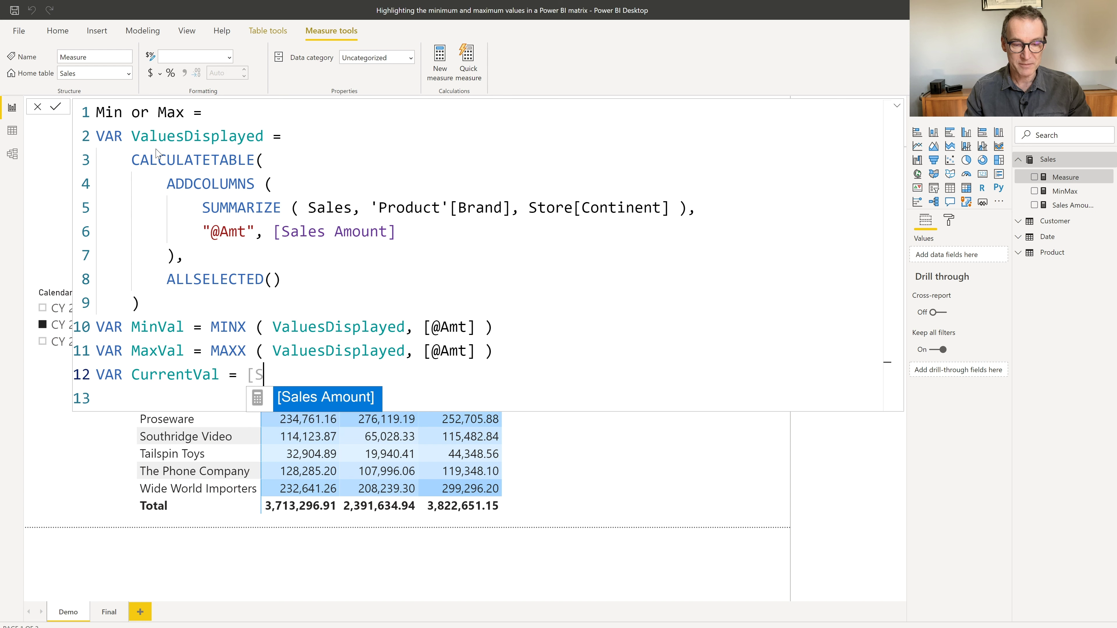
Set CurrentVal to [Sales Amount] and start VAR Result = SWITCH( TRUE(),
key("Tab")
key("Return")
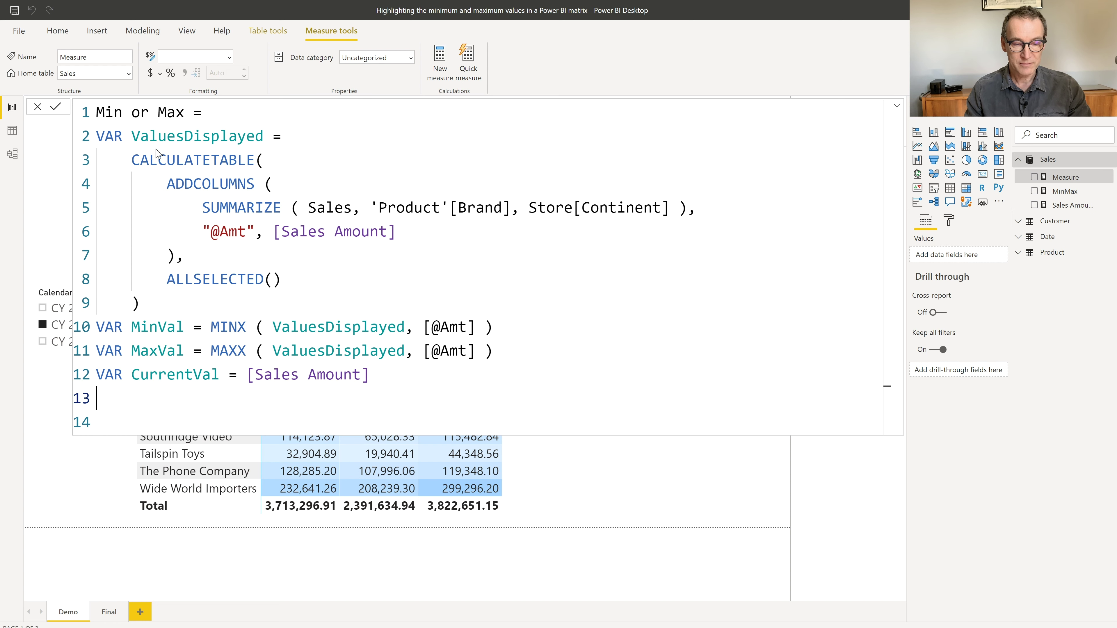
type("VAR Re")
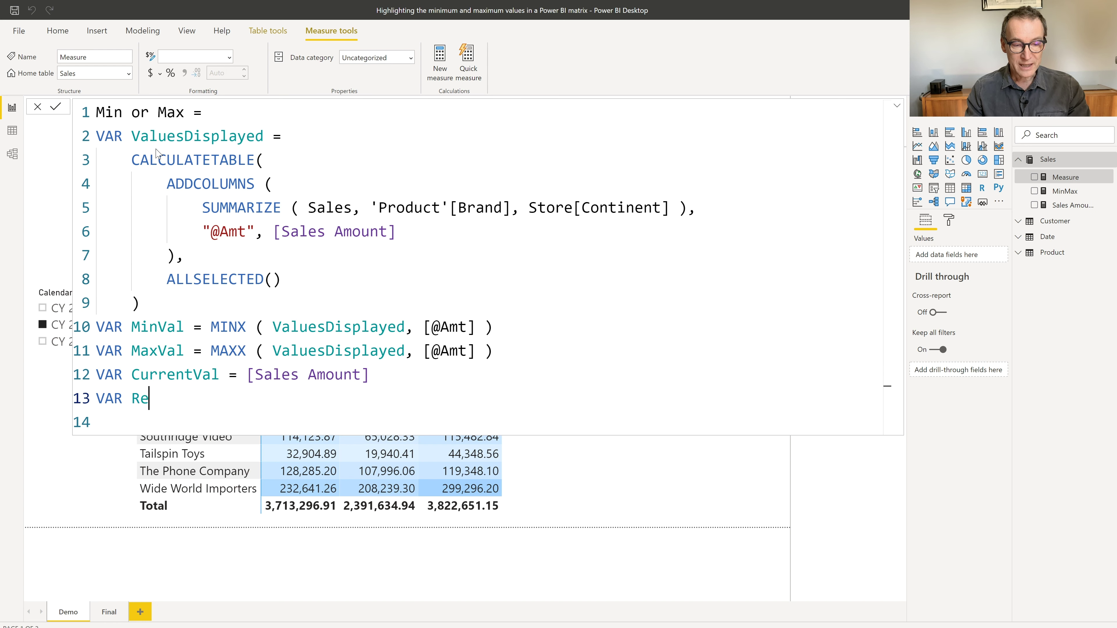
type("sult =")
key("Return")
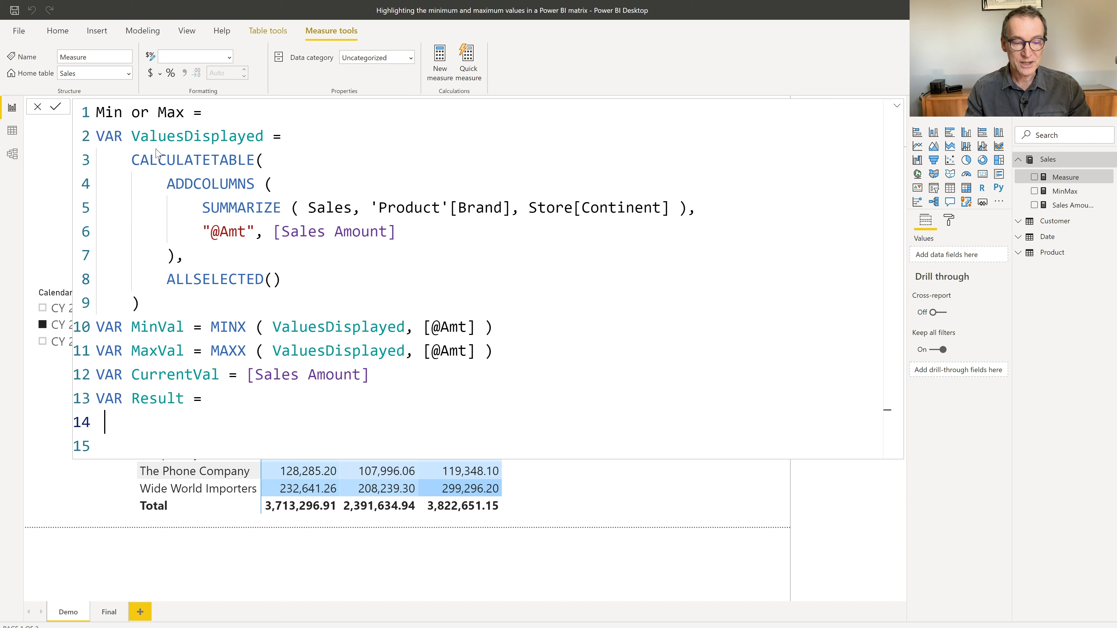
type("SWTICH (")
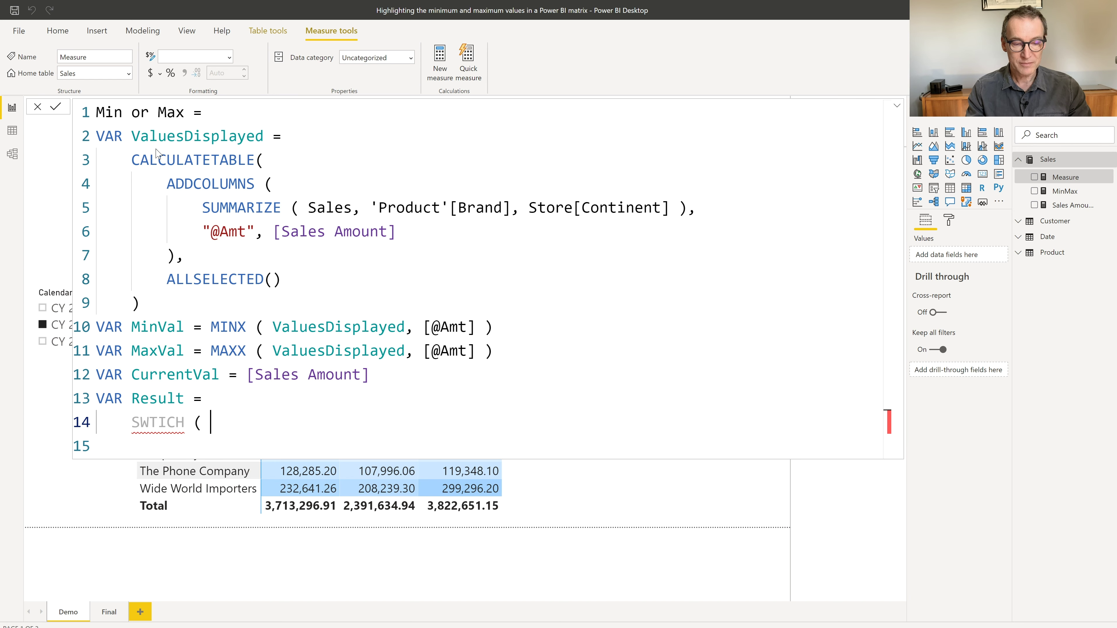
key("BackSpace")
key("BackSpace")
key("BackSpace")
key("BackSpace")
key("BackSpace")
key("BackSpace")
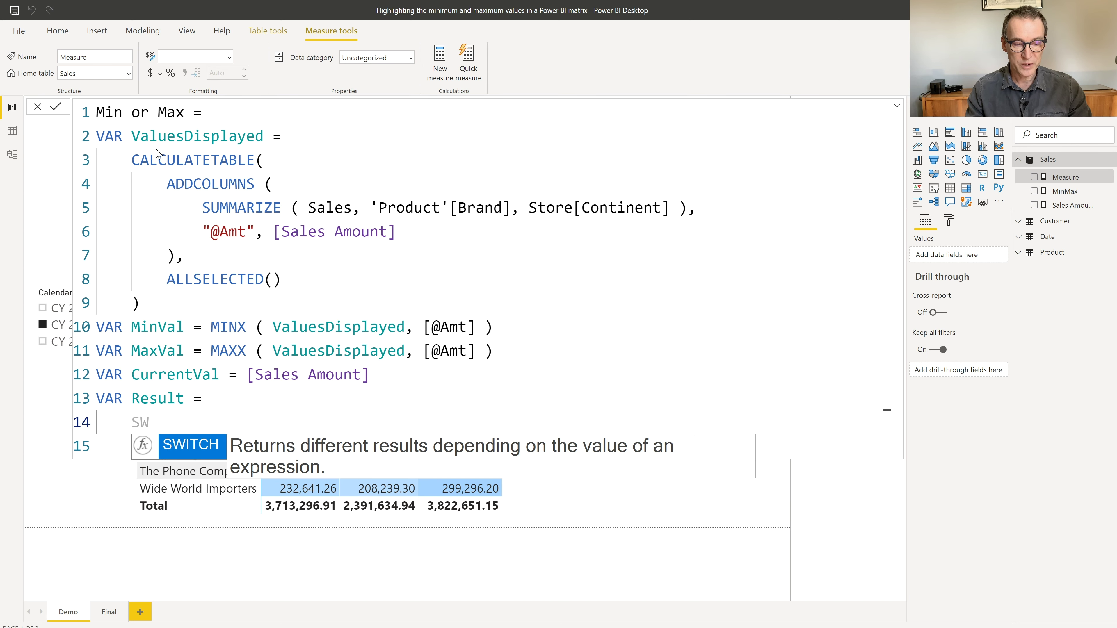
key("Tab")
type("(")
key("Return")
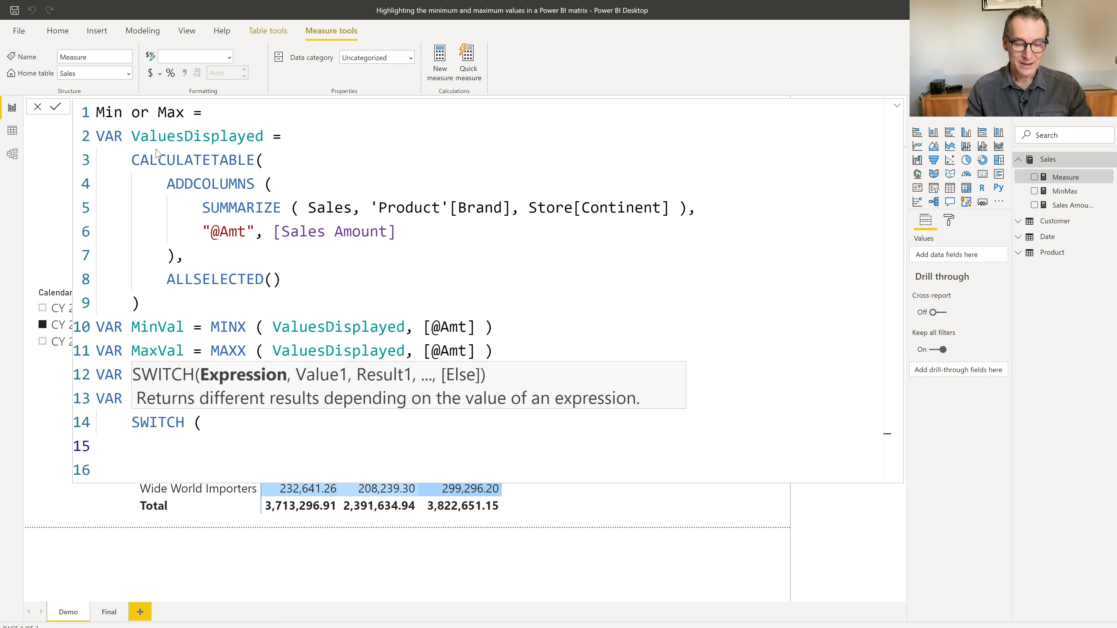
type("TRUE (),")
key("Return")
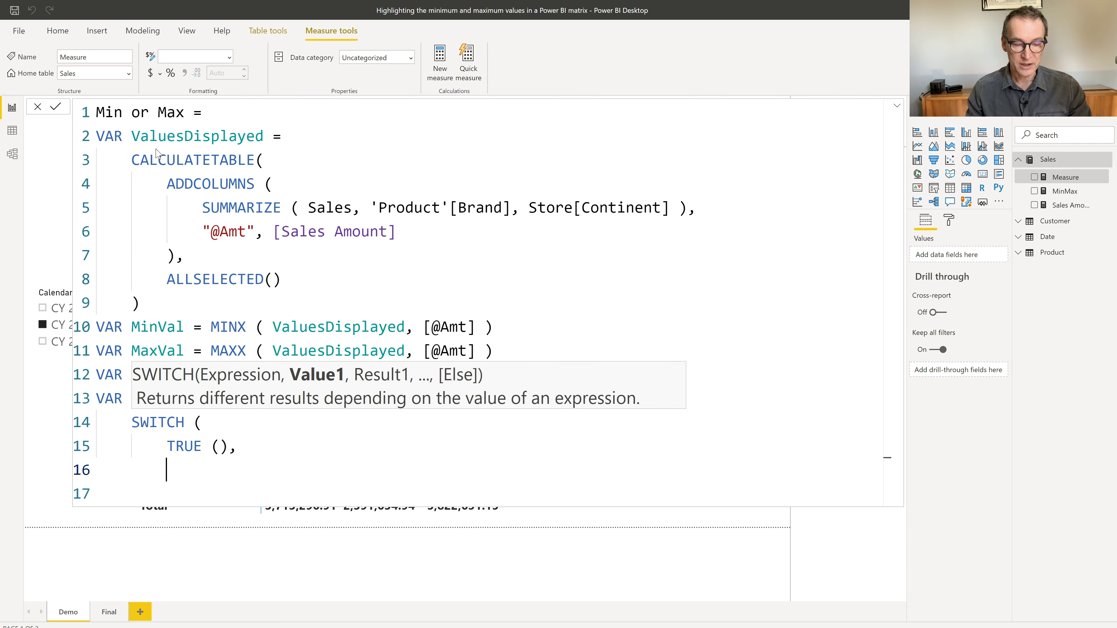
Add the first SWITCH condition: CurrentVal = MinVal returns 1
type("Curr")
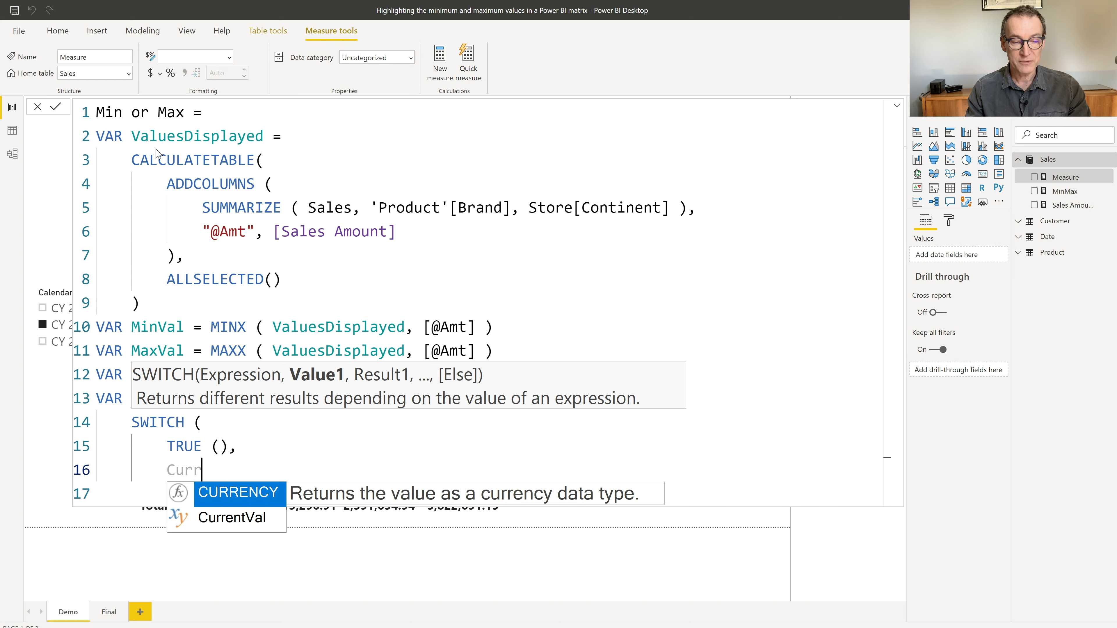
key("Down")
key("Tab")
type("= Min")
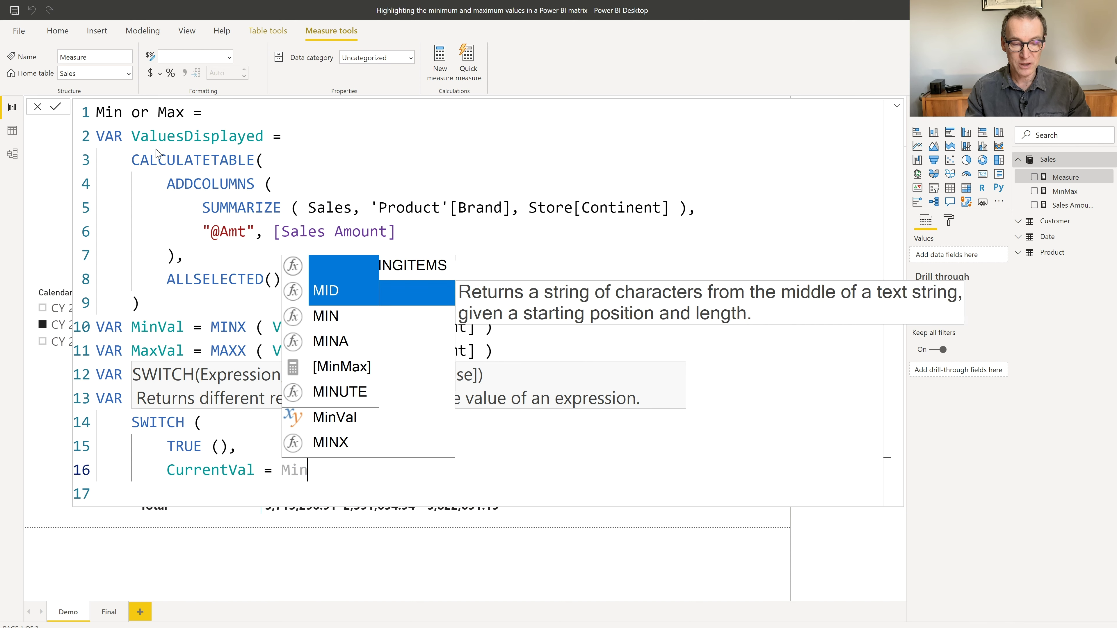
key("Down")
key("Down")
key("Down")
key("Down")
key("Tab")
type(", ")
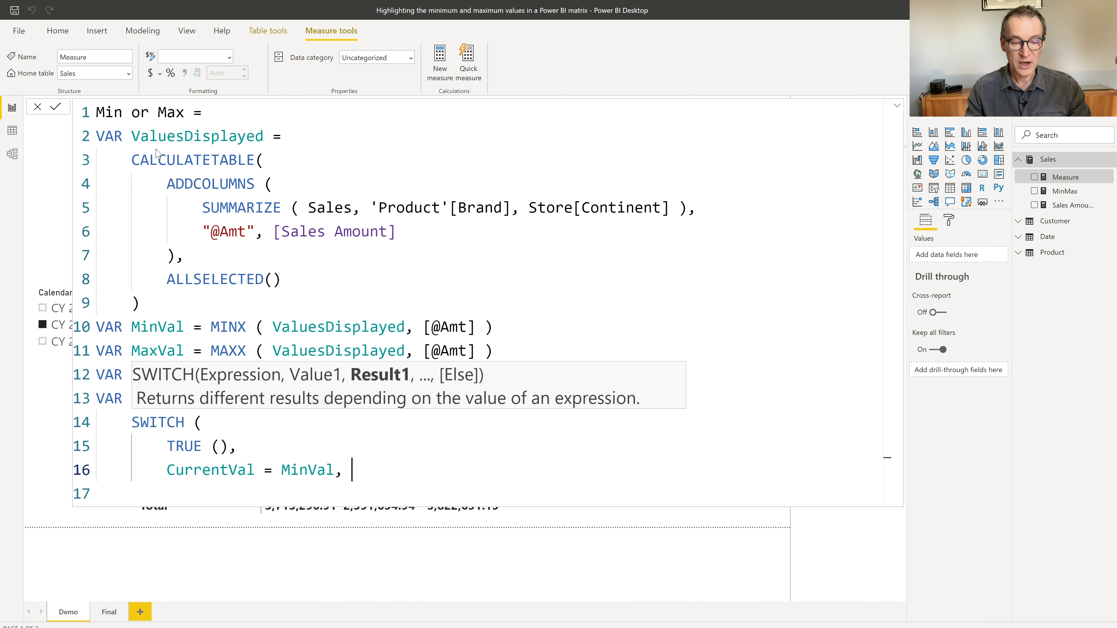
type("1,")
Add the second condition, CurrentVal = MaxVal returns 2, and close the SWITCH
key("Return")
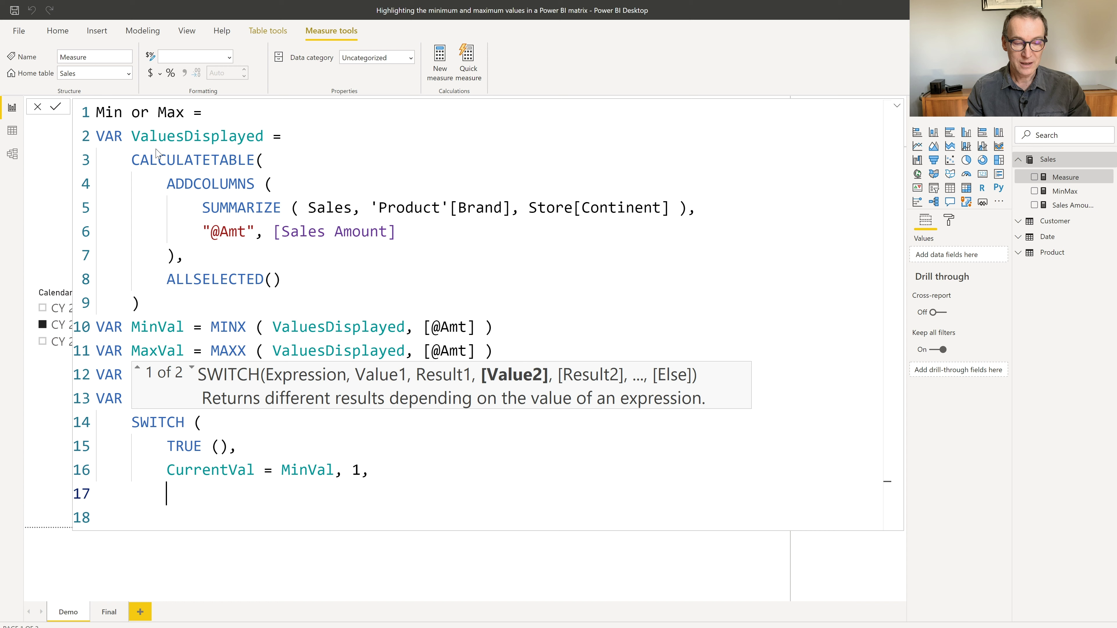
type("Curre")
key("Down")
key("Tab")
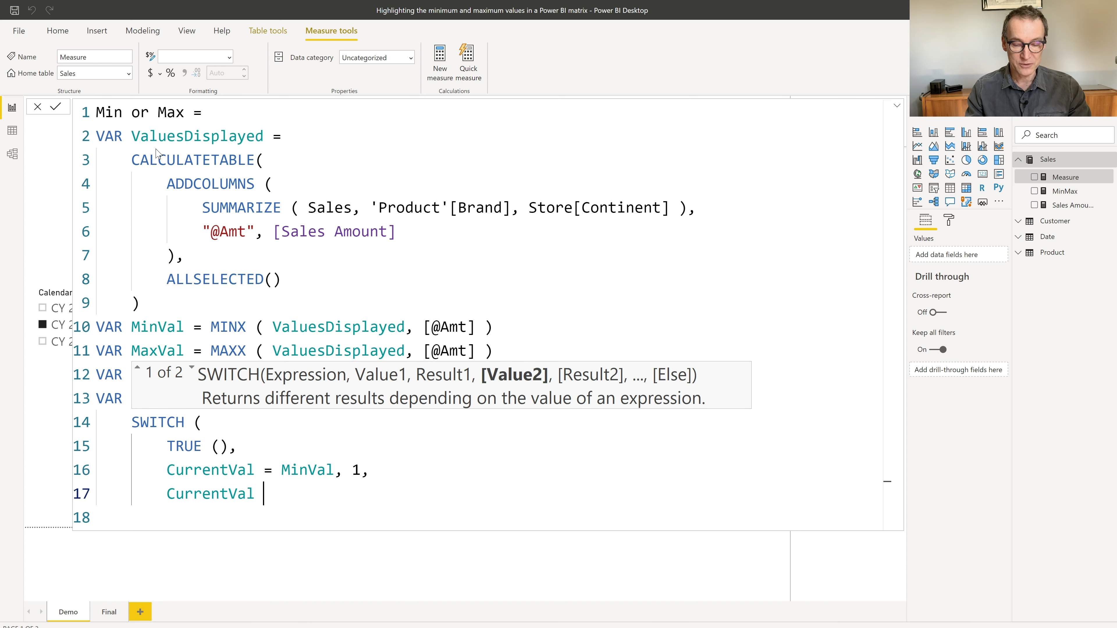
type("= MaxVal")
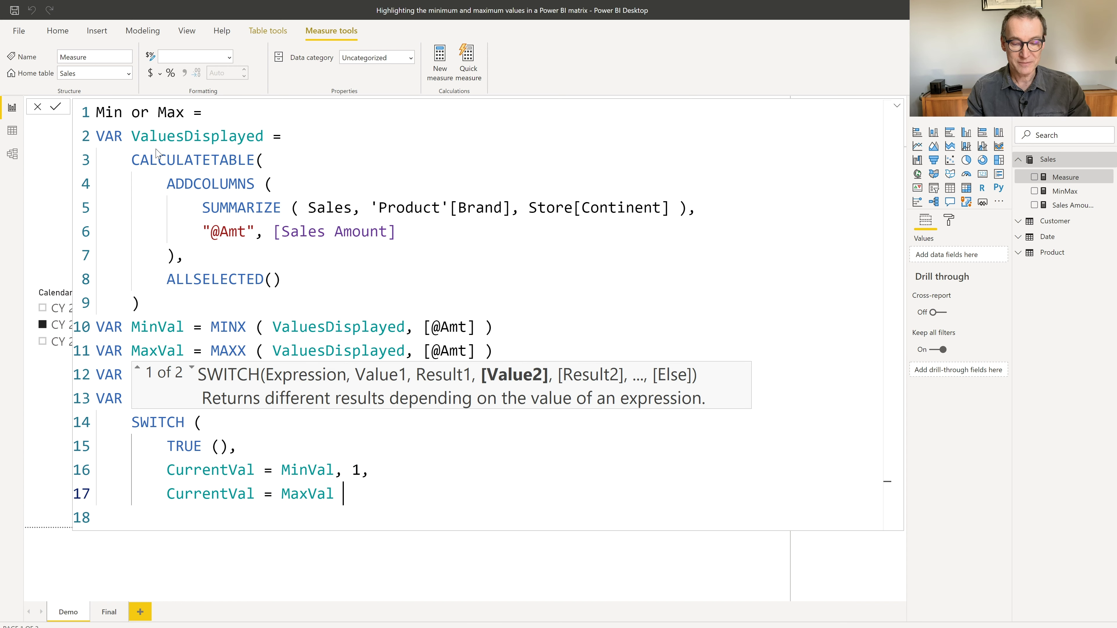
key("BackSpace")
type(", 2")
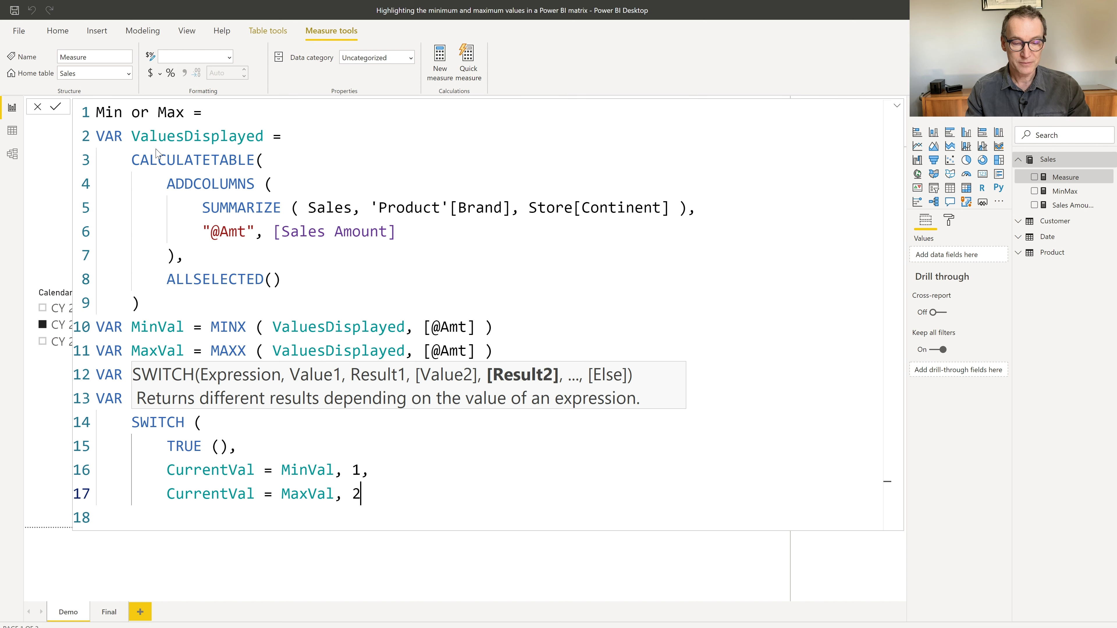
key("Return")
type(")")
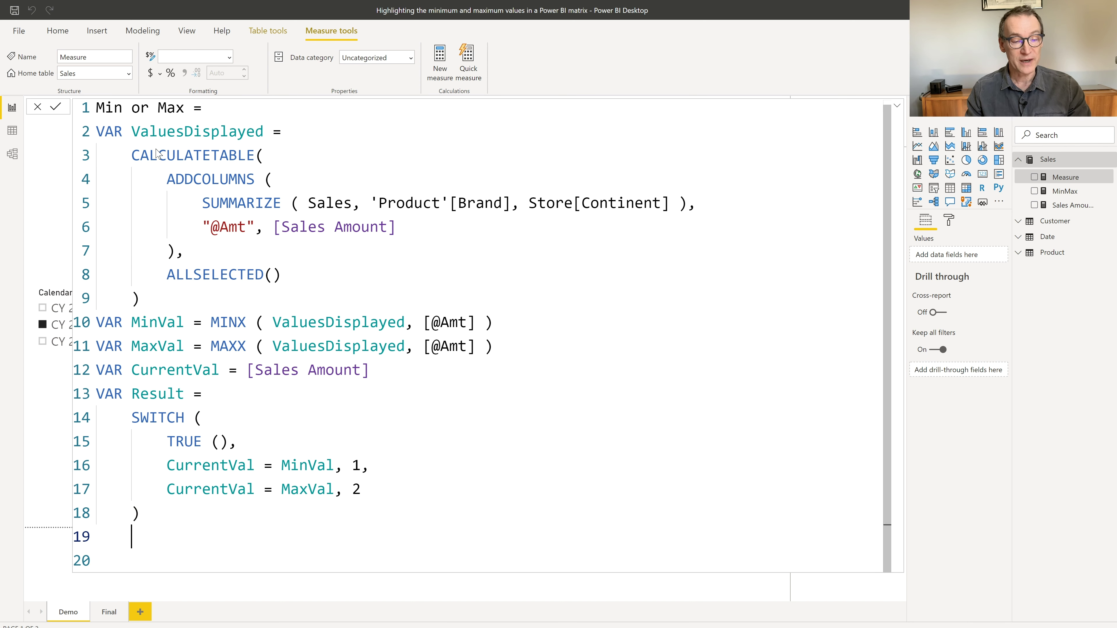
Finish with RETURN Result and commit the Min or Max measure
key("BackSpace")
type("RETUR")
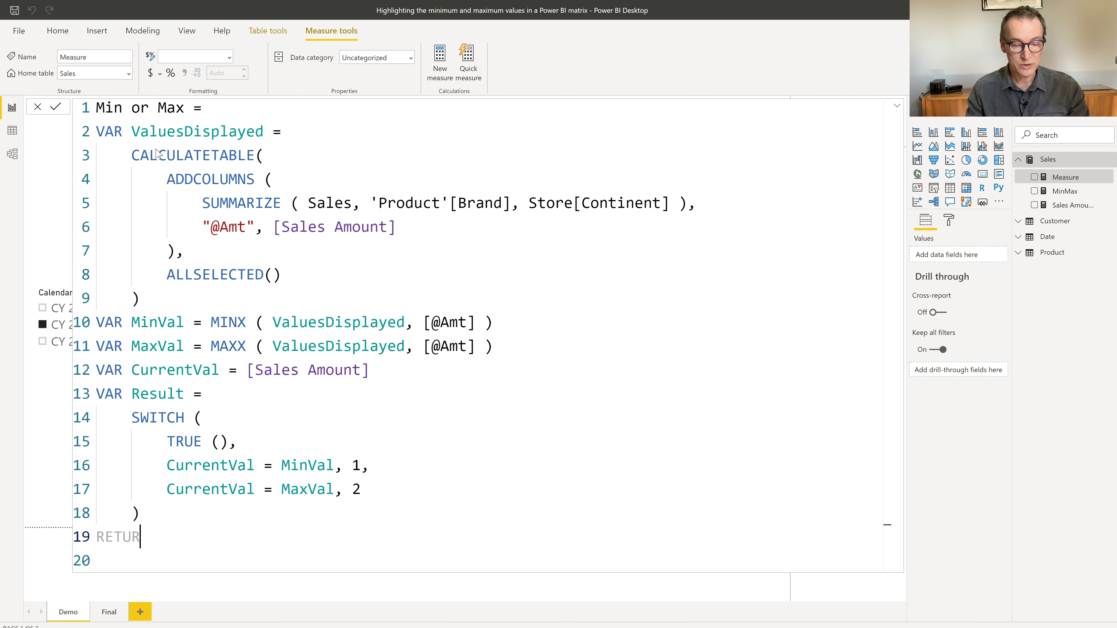
type("N")
key("Return")
key("Tab")
type("Re")
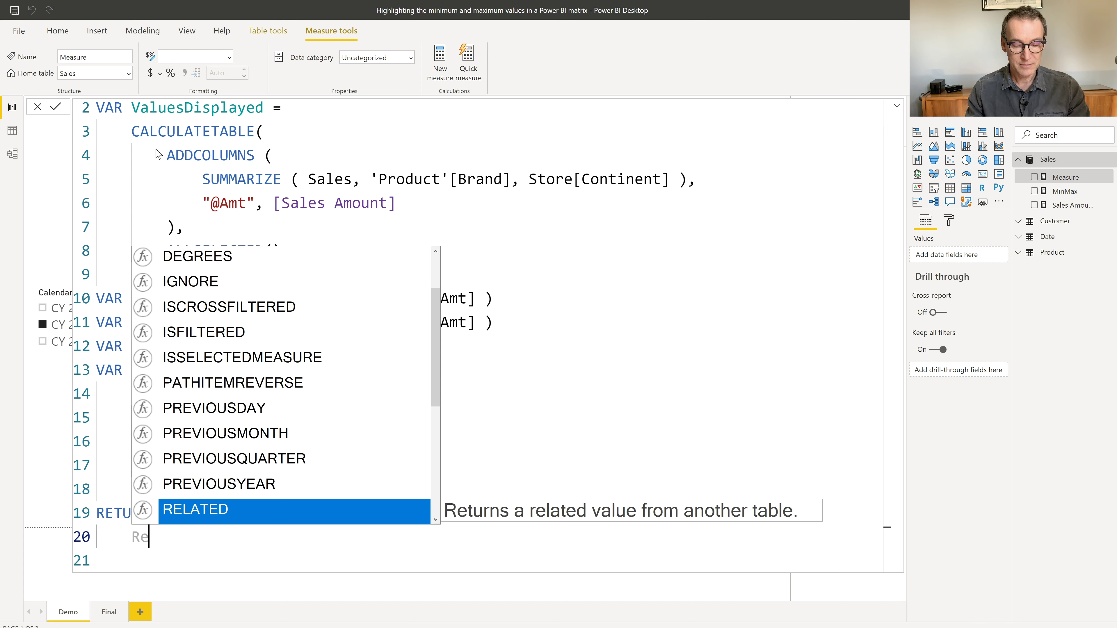
type("sult")
key("Up")
key("Up")
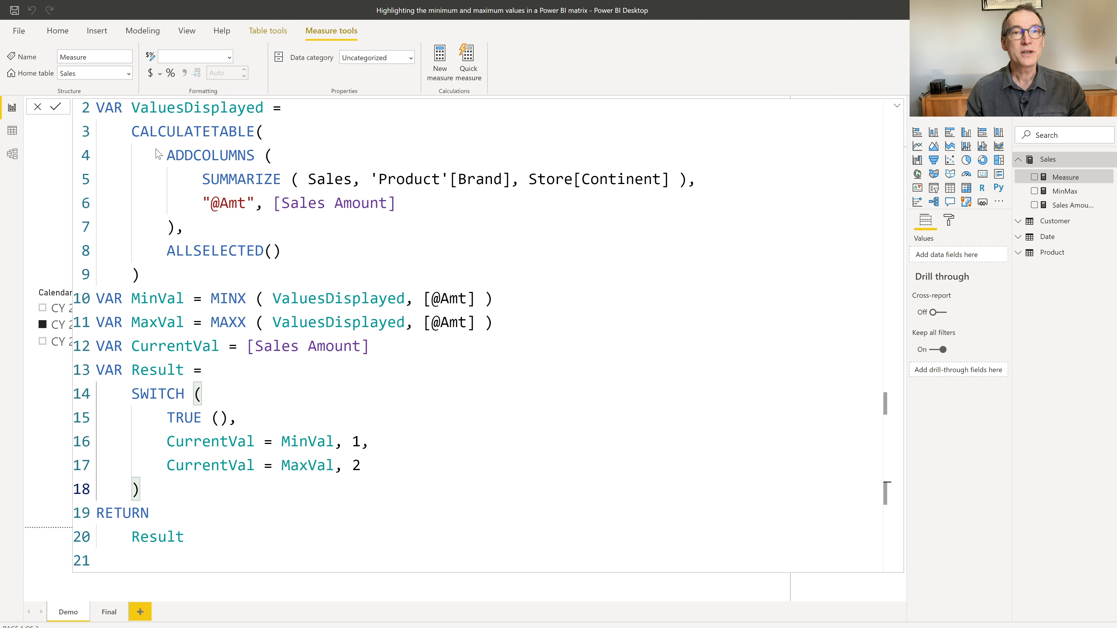
key("Return")
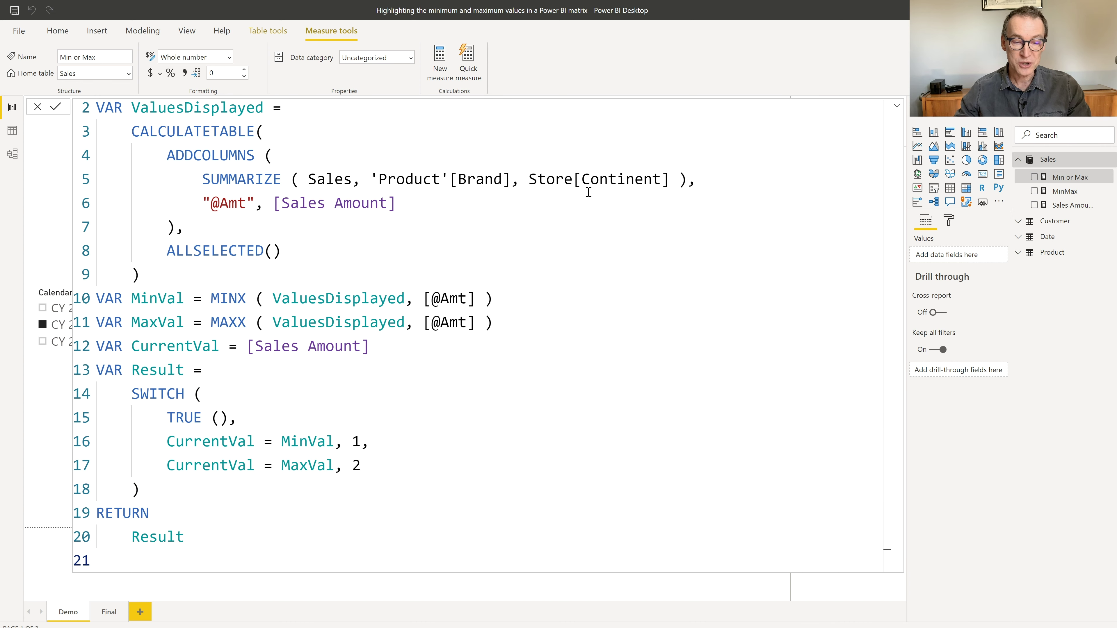
Open the advanced background colour conditional formatting for the matrix's Sales Amount
left_click(737, 237)
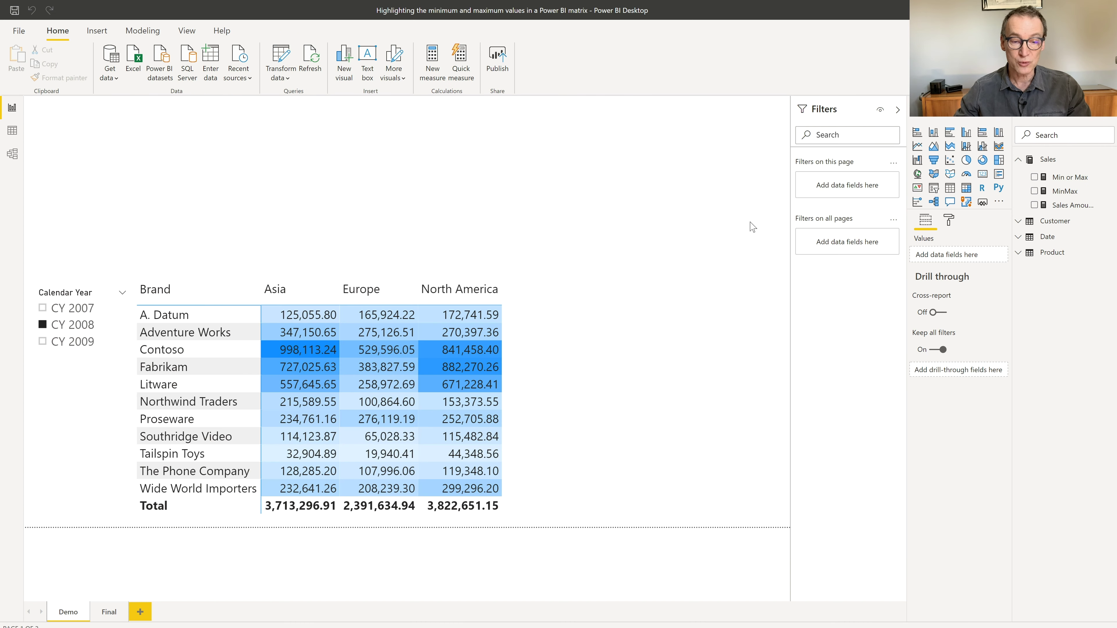
left_click(596, 367)
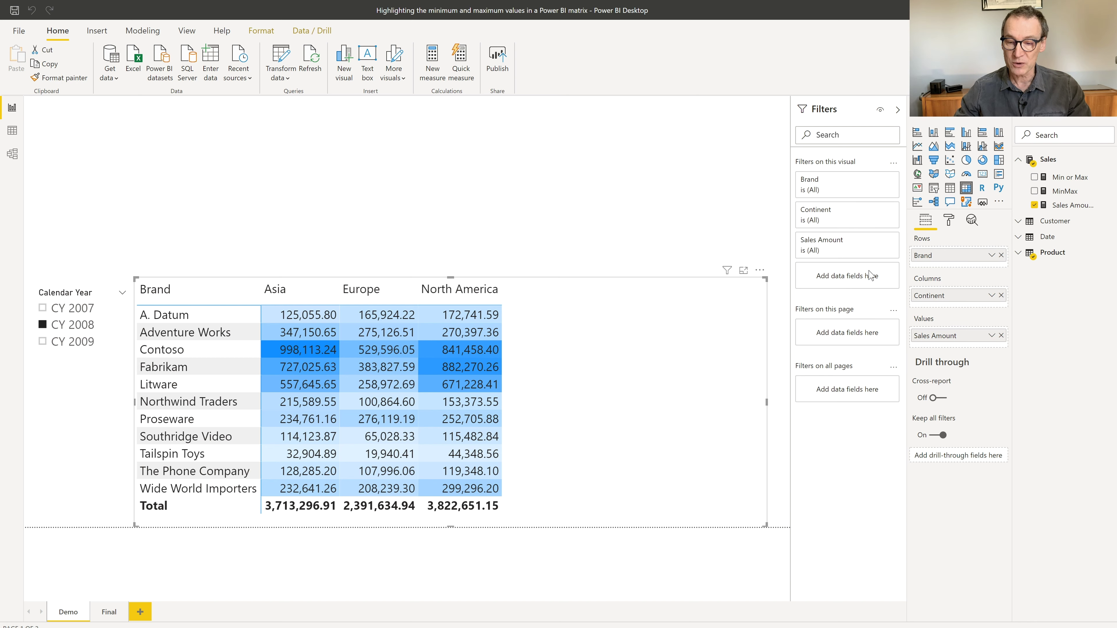
left_click(951, 222)
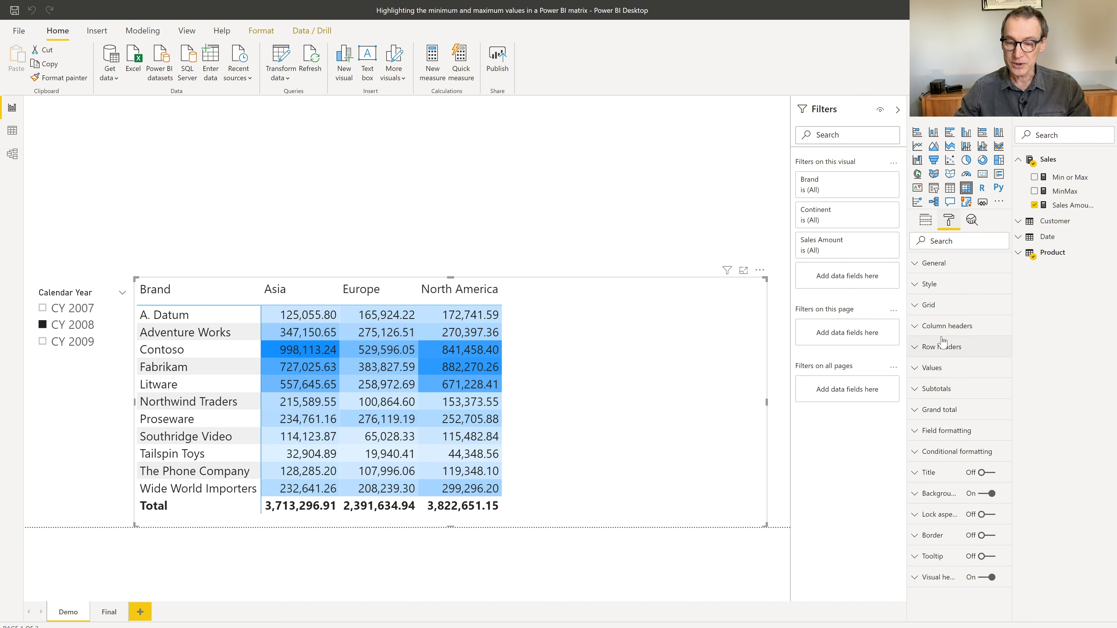
left_click(916, 454)
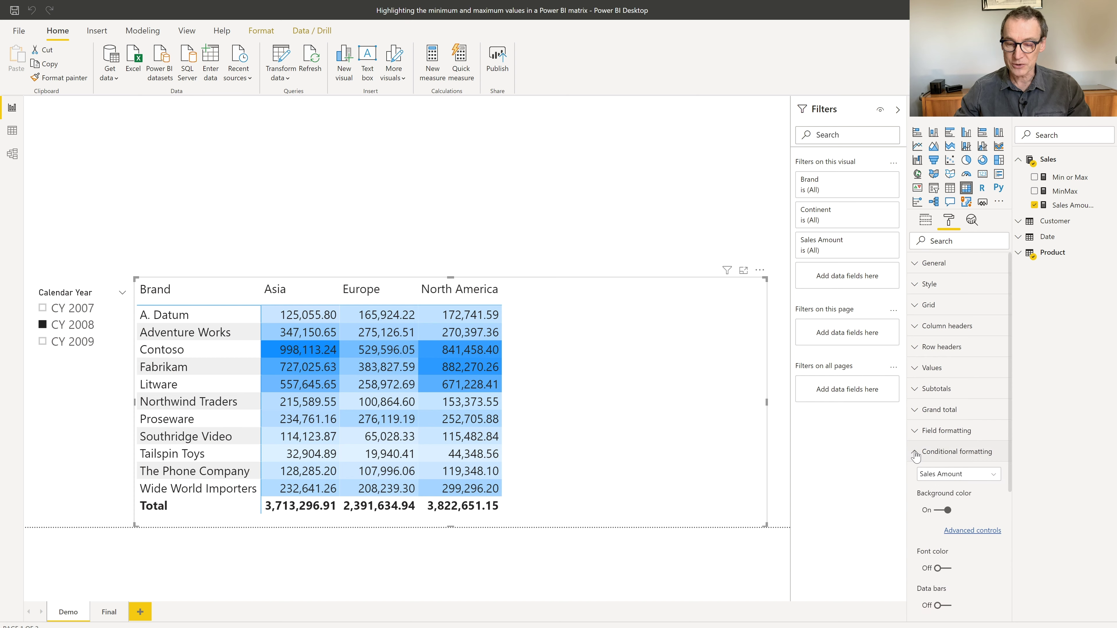
left_click(978, 531)
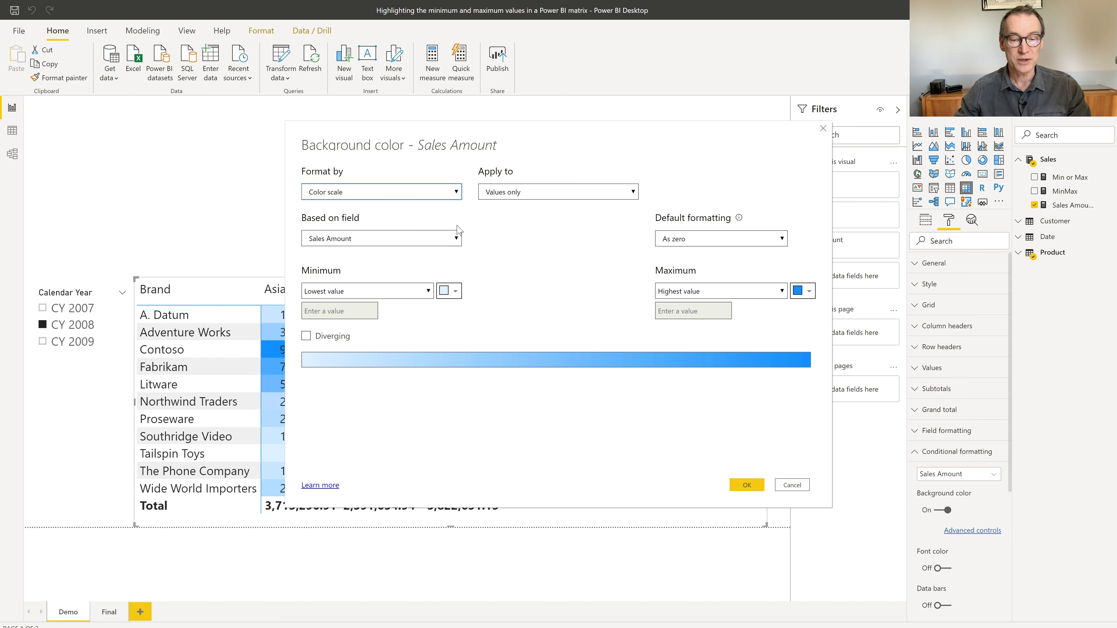
Set Format style to Rules, based on the Sales table's Min or Max measure
left_click(438, 194)
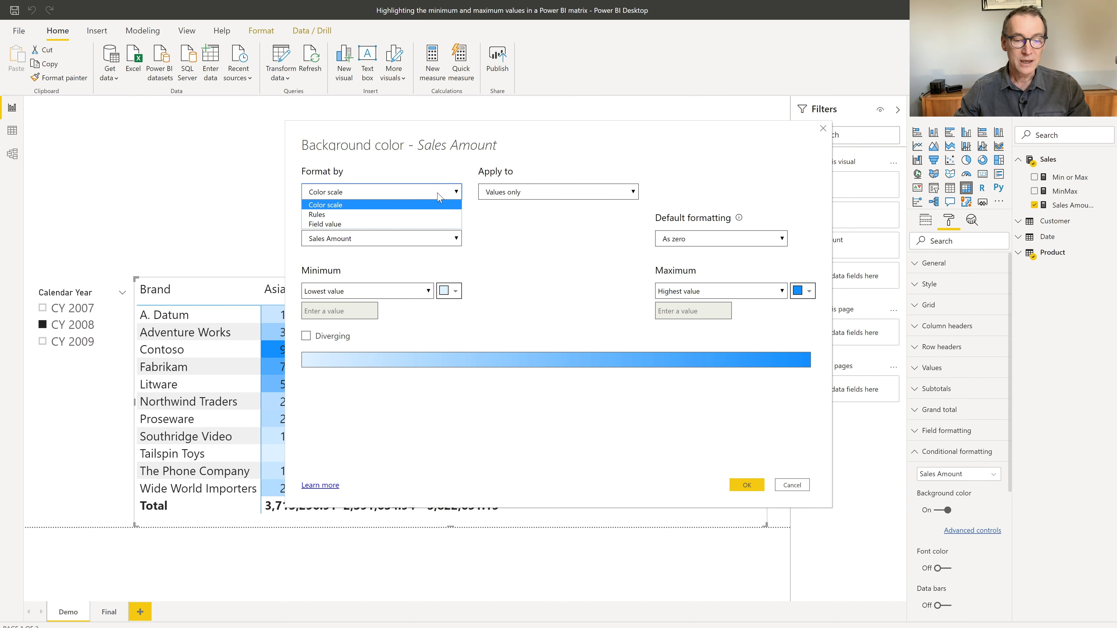
left_click(419, 214)
left_click(406, 242)
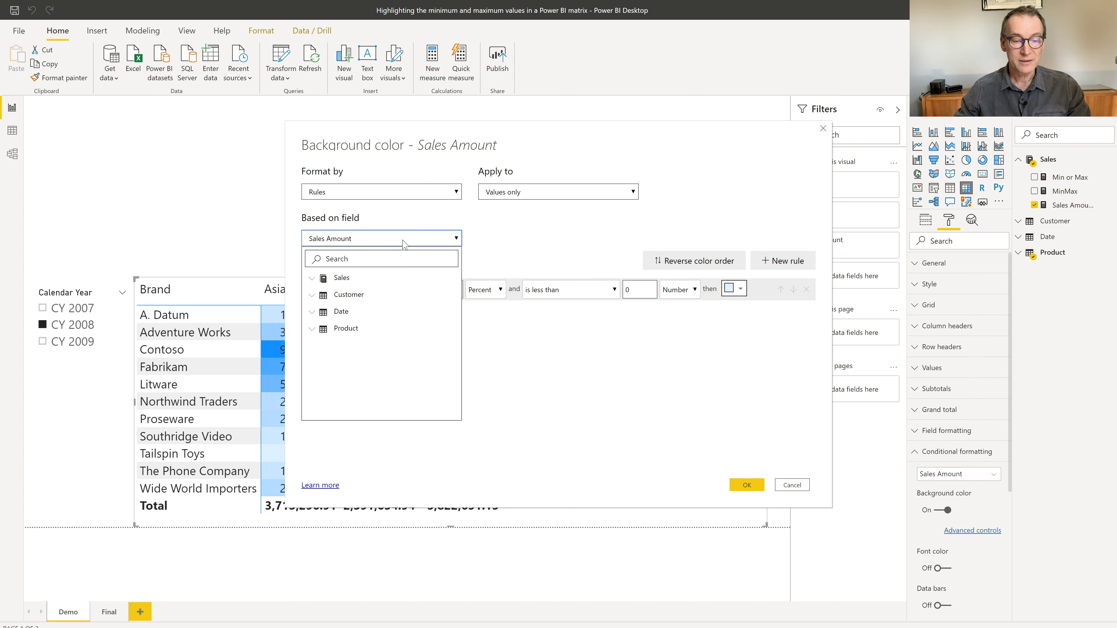
left_click(312, 278)
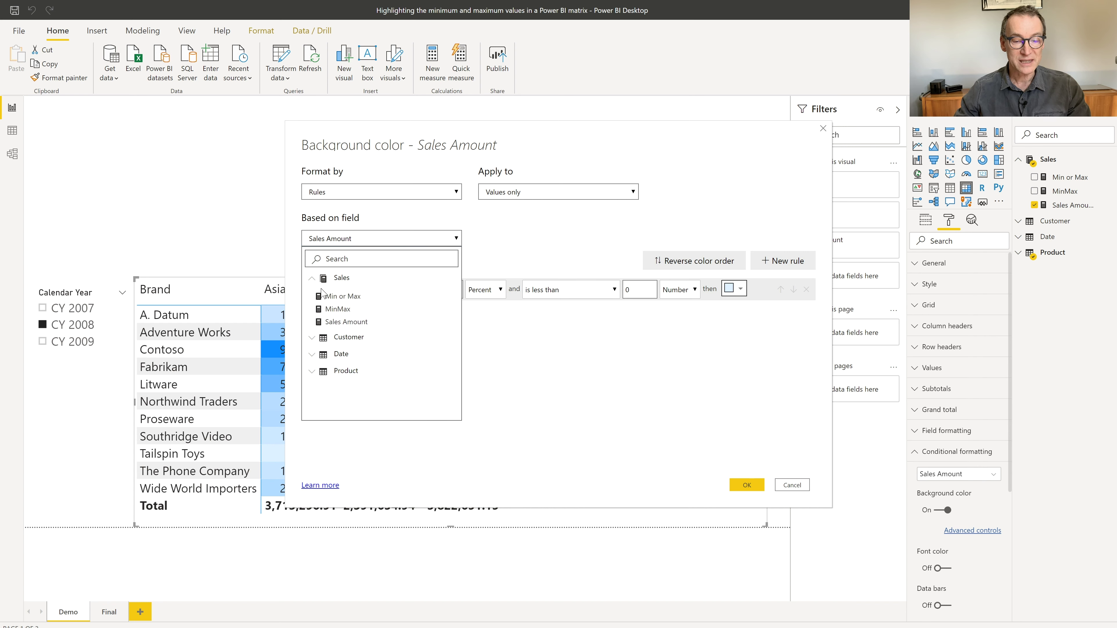
left_click(343, 297)
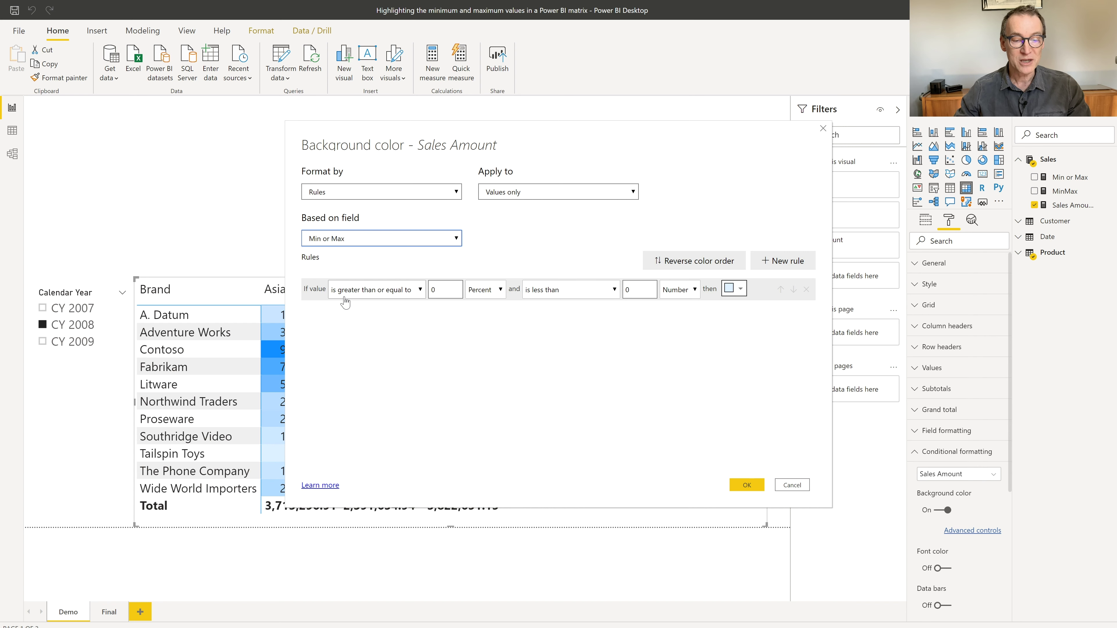
Make the first rule 'is 1' (Number) with a red background
left_click(421, 290)
left_click(423, 303)
left_click(445, 290)
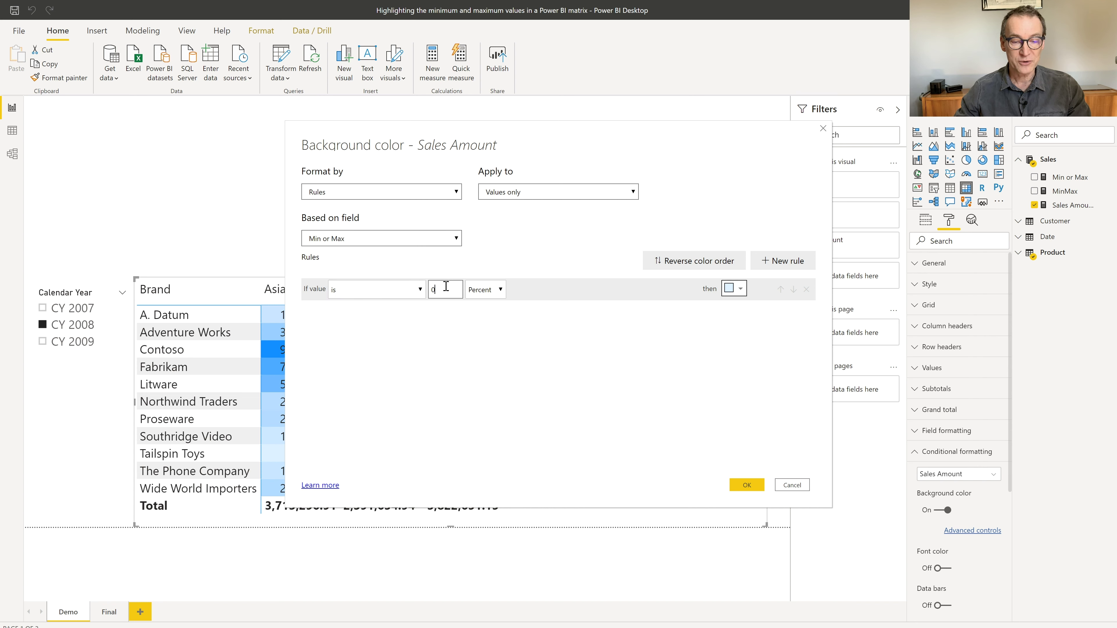
left_click(501, 290)
left_click(484, 313)
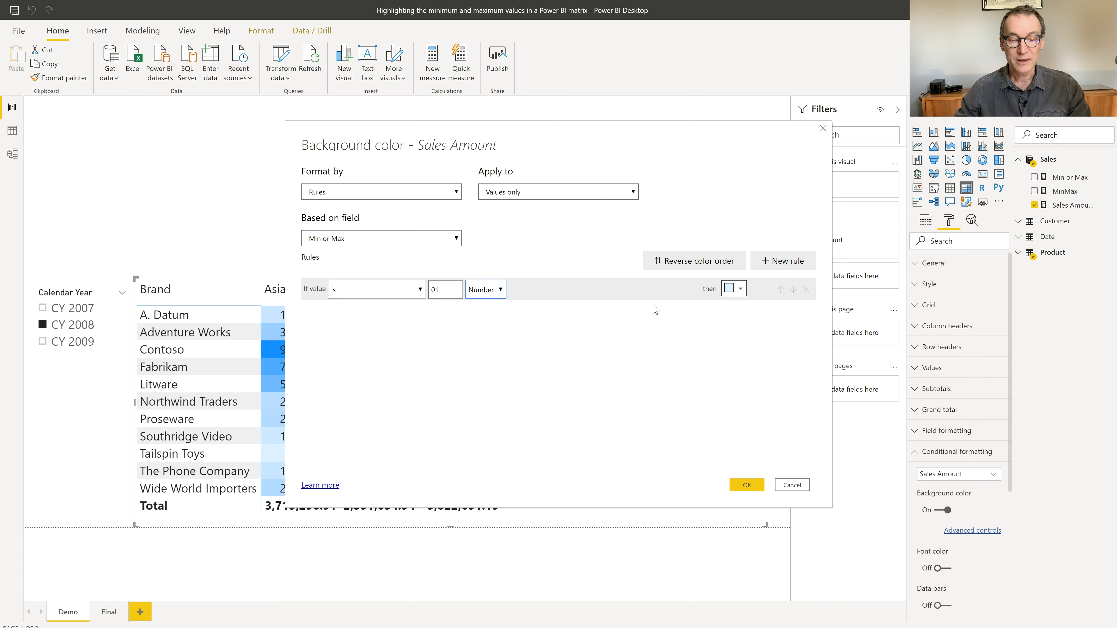
left_click(739, 290)
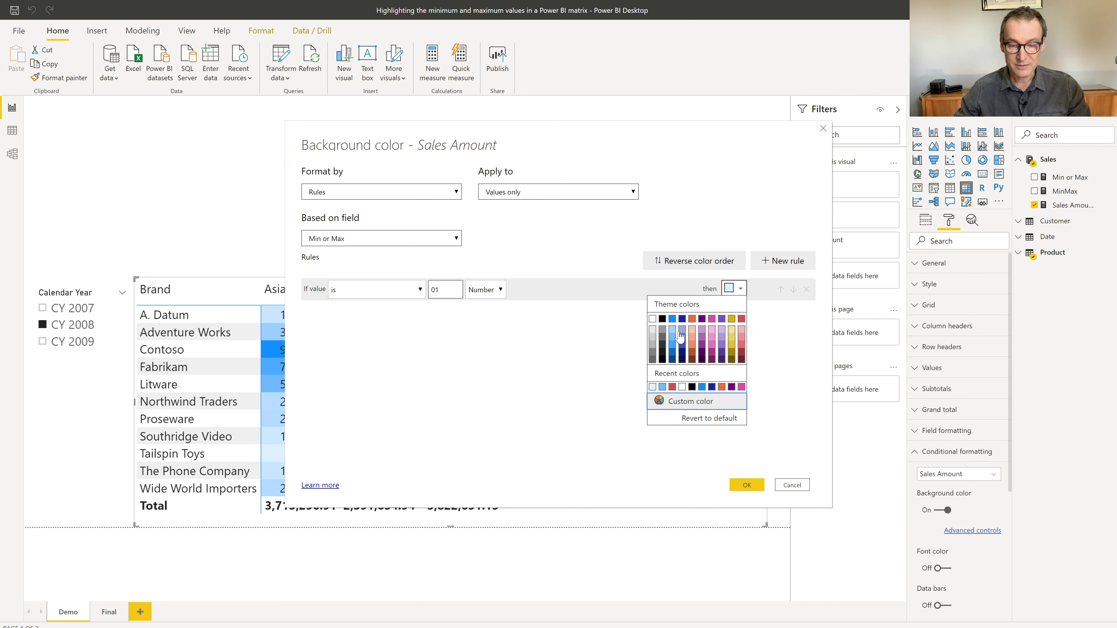
left_click(742, 319)
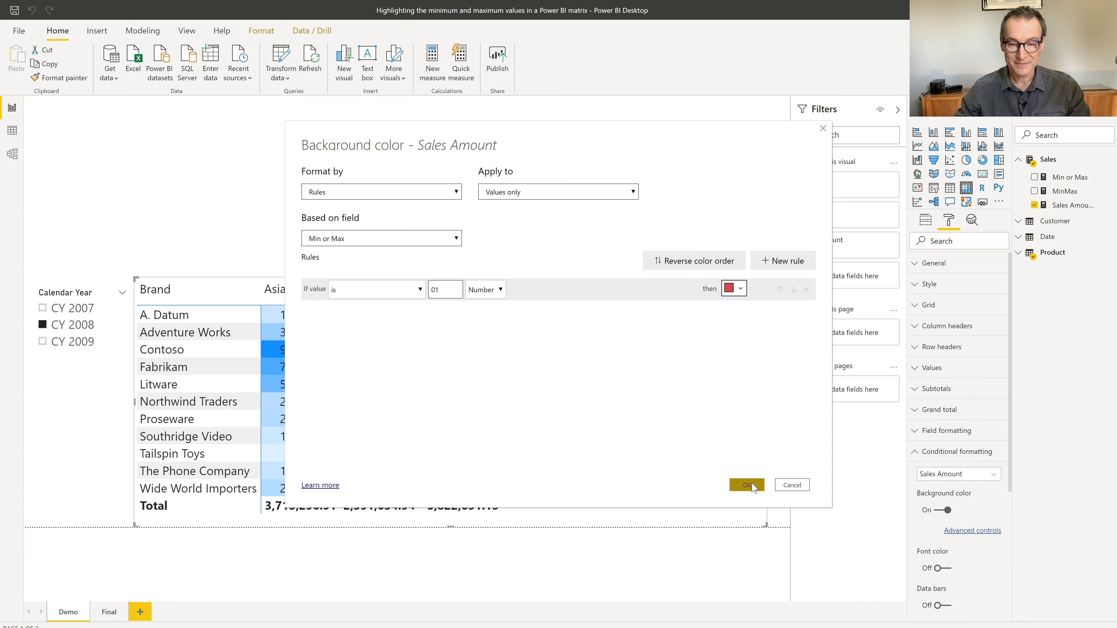
Add a second rule 'is 2' (Number) with a custom green background and apply both rules
left_click(785, 260)
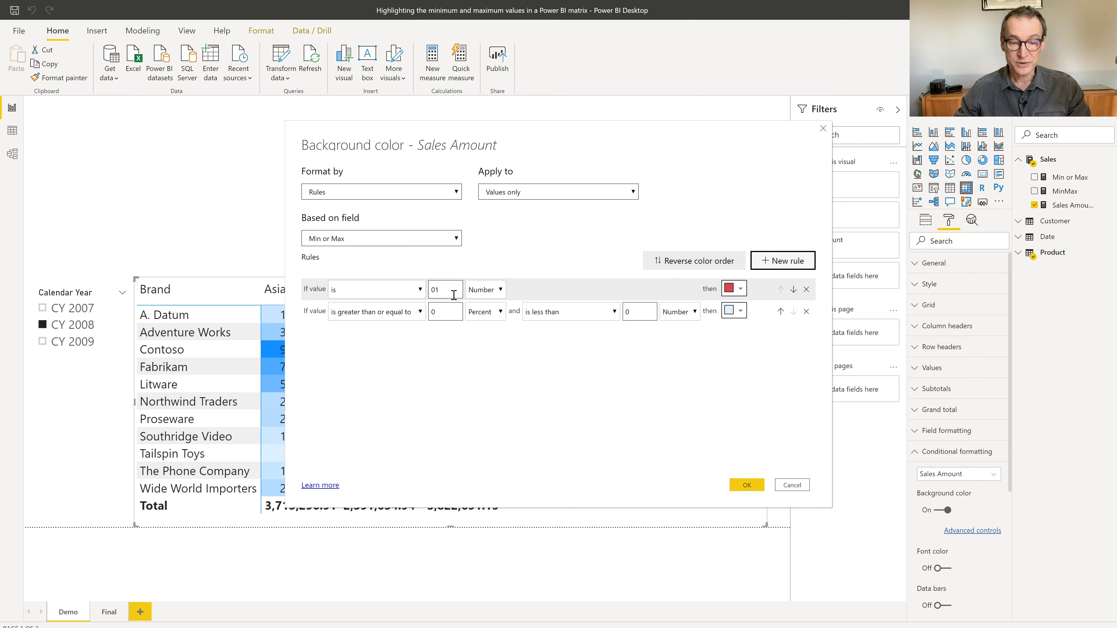
left_click(407, 317)
left_click(409, 345)
left_click(439, 312)
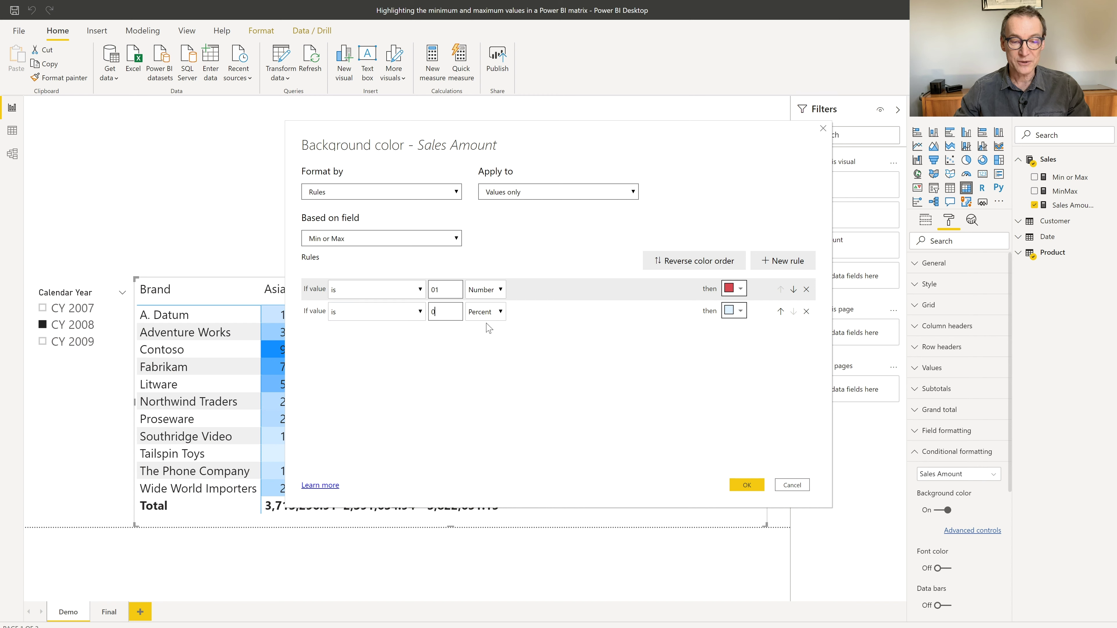
type("2")
left_click(486, 312)
left_click(480, 323)
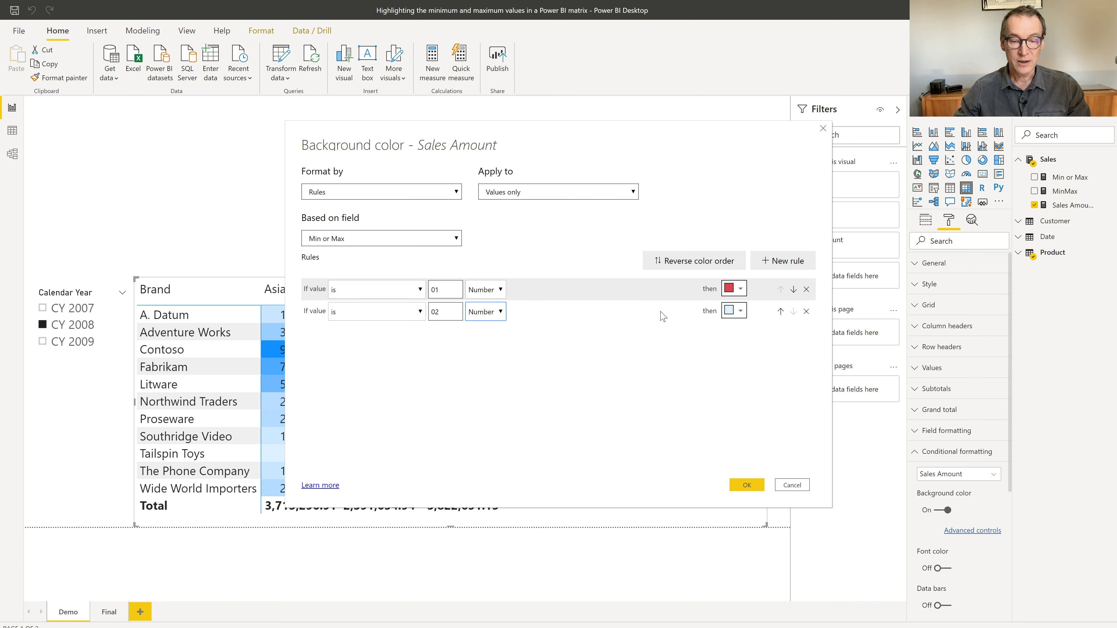
left_click(741, 311)
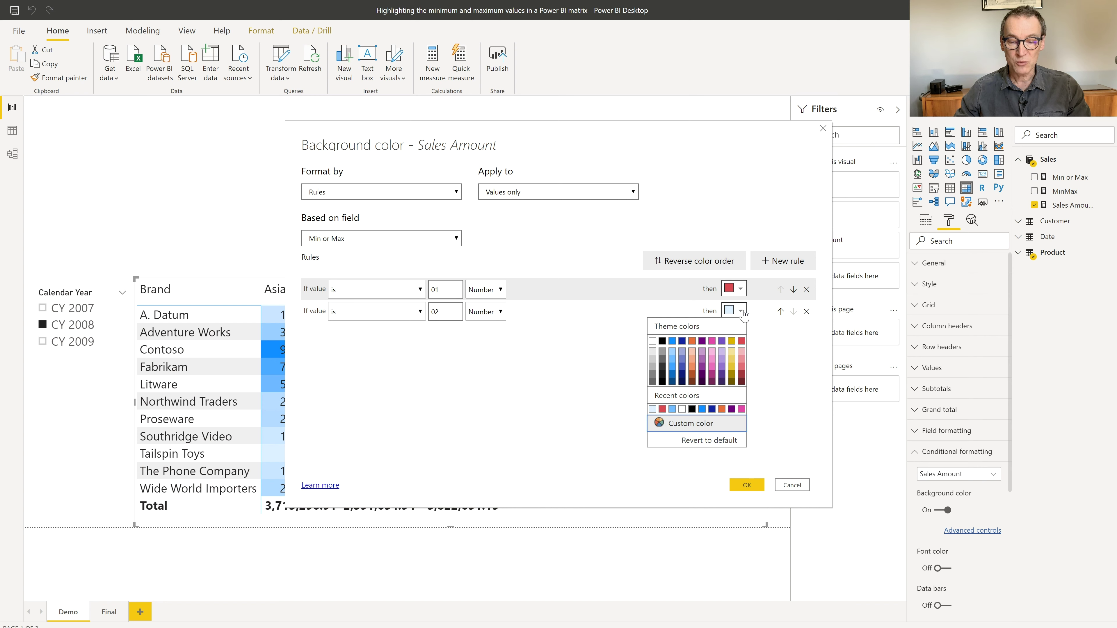
left_click(687, 425)
left_click(723, 330)
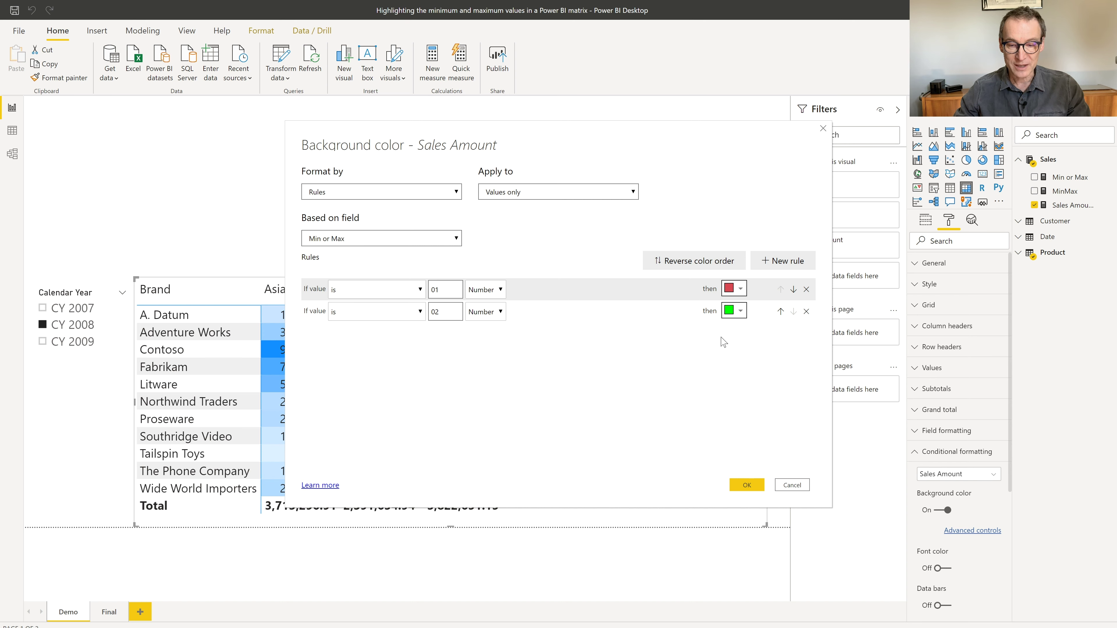
left_click(747, 485)
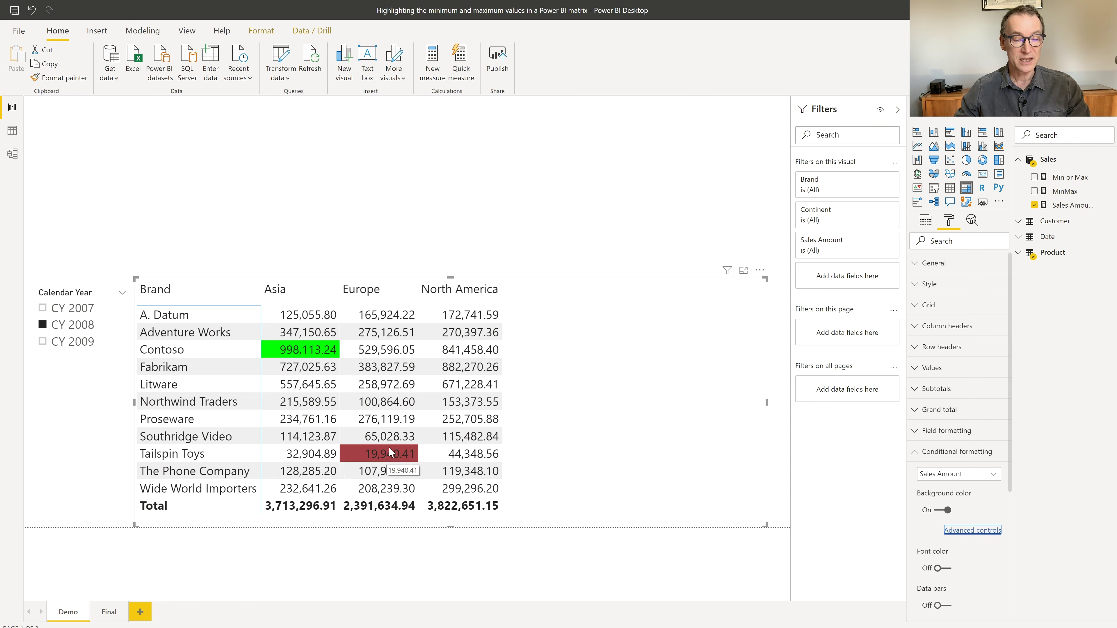
left_click(72, 342)
left_click(72, 324)
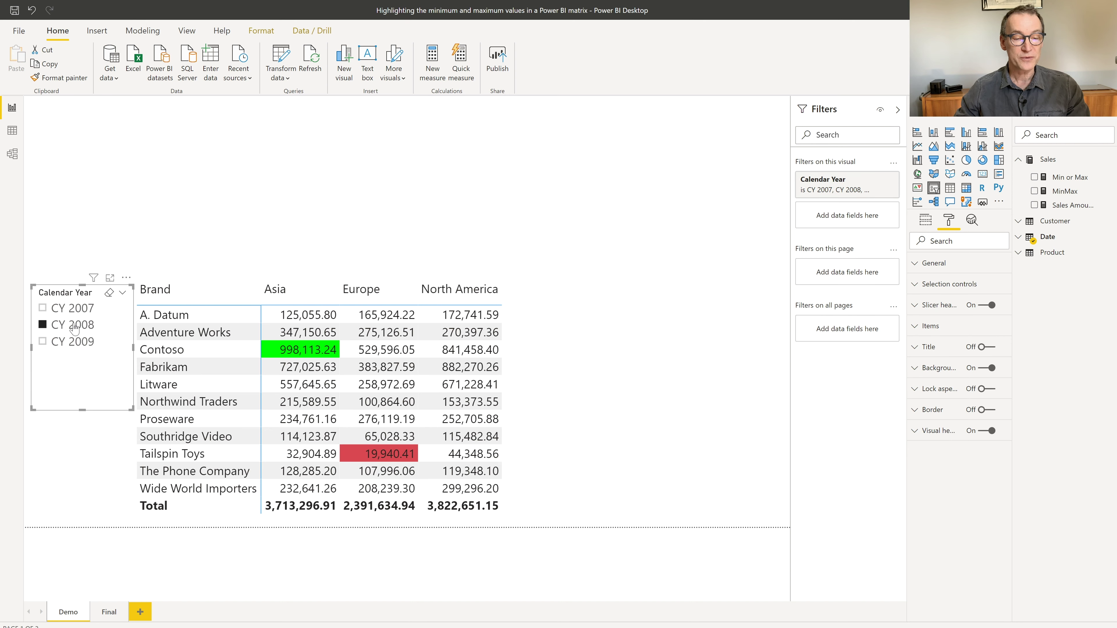
left_click(74, 309)
left_click(74, 325)
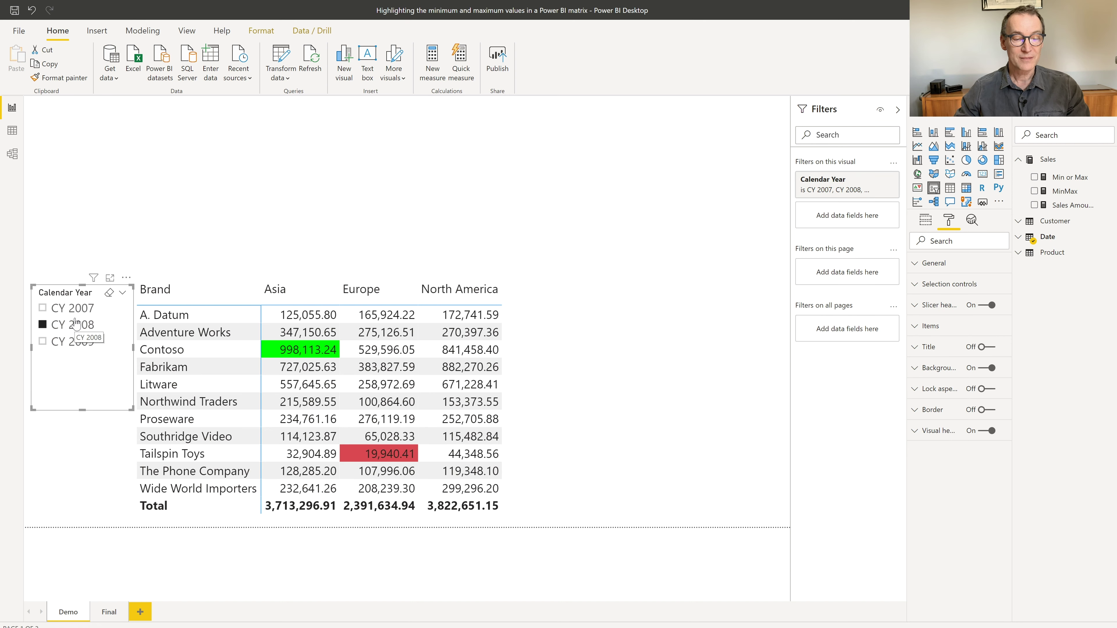